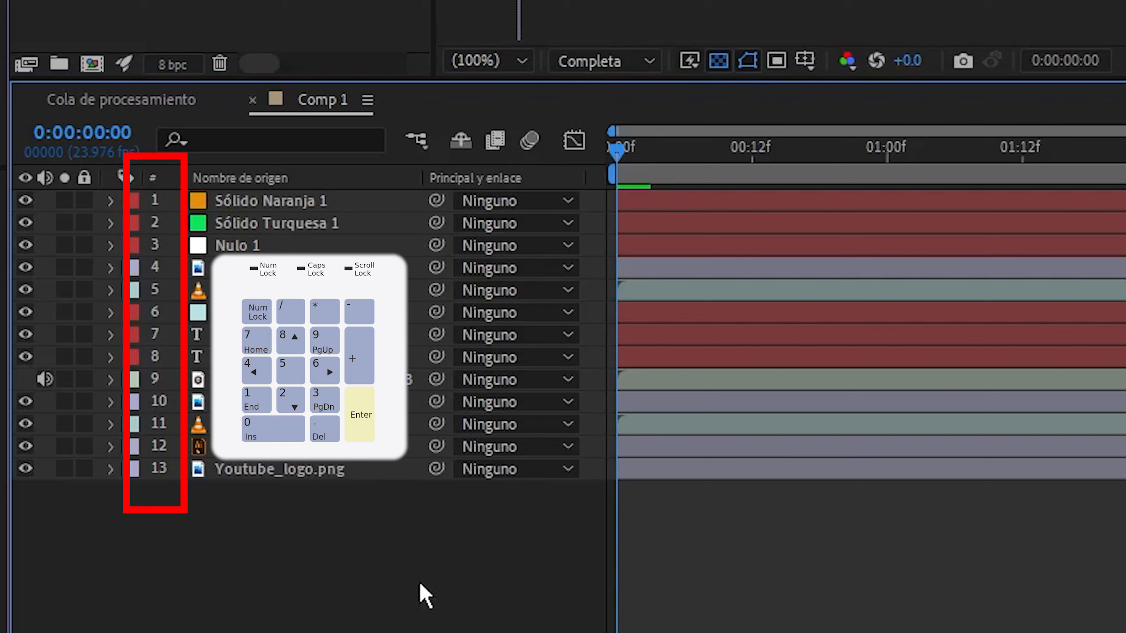
Select layers 1, 8, 5 and 11 of Comp 1 one after another by their layer numbers
key(KP_1)
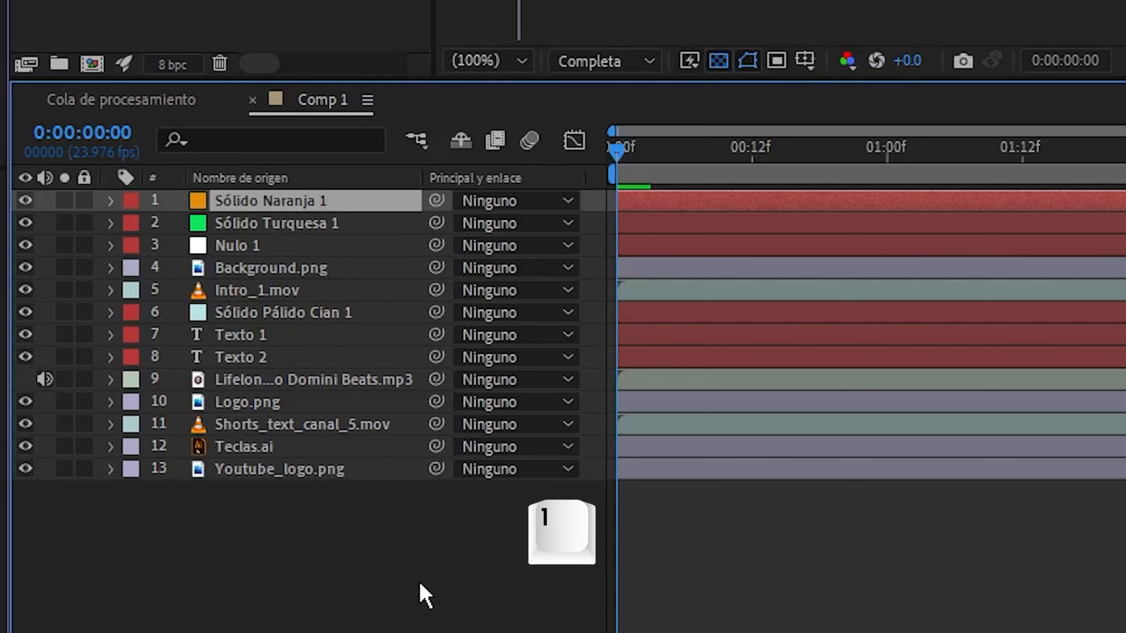
key(KP_8)
key(KP_5)
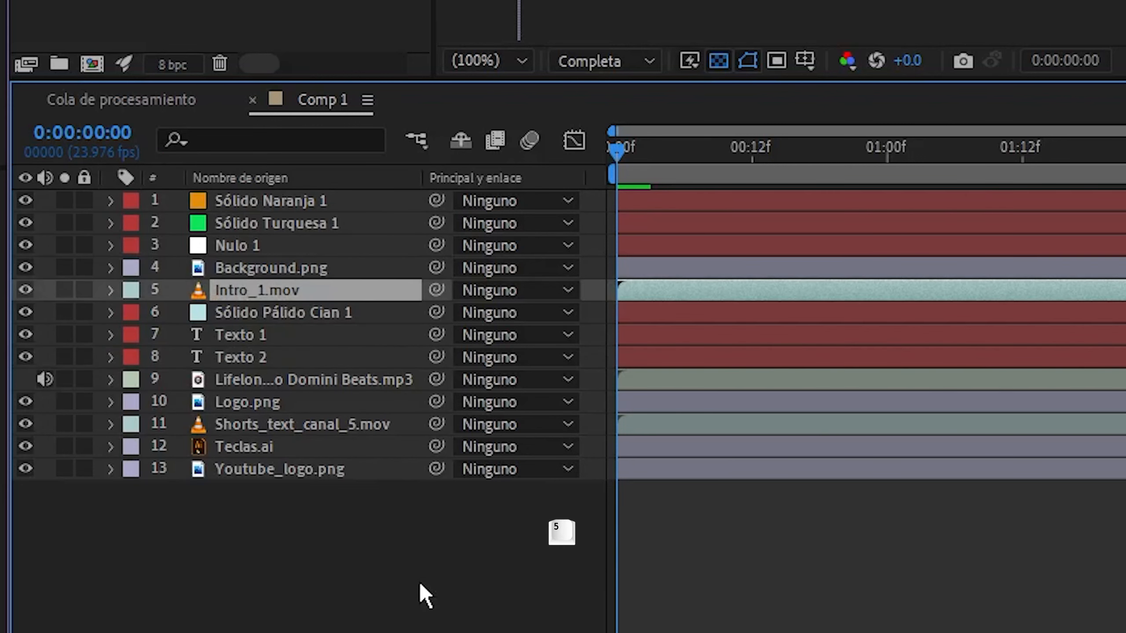
key(KP_1)
key(KP_1)
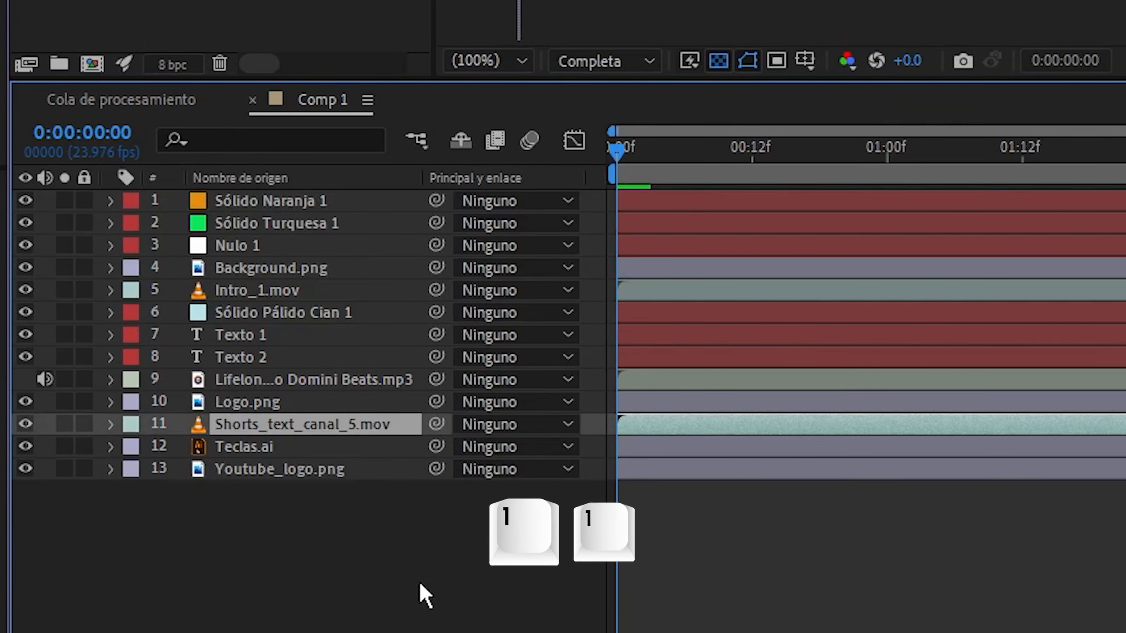
Select layers 12, 13 and 10 one after another by their layer numbers
key(KP_1)
key(KP_2)
key(KP_1)
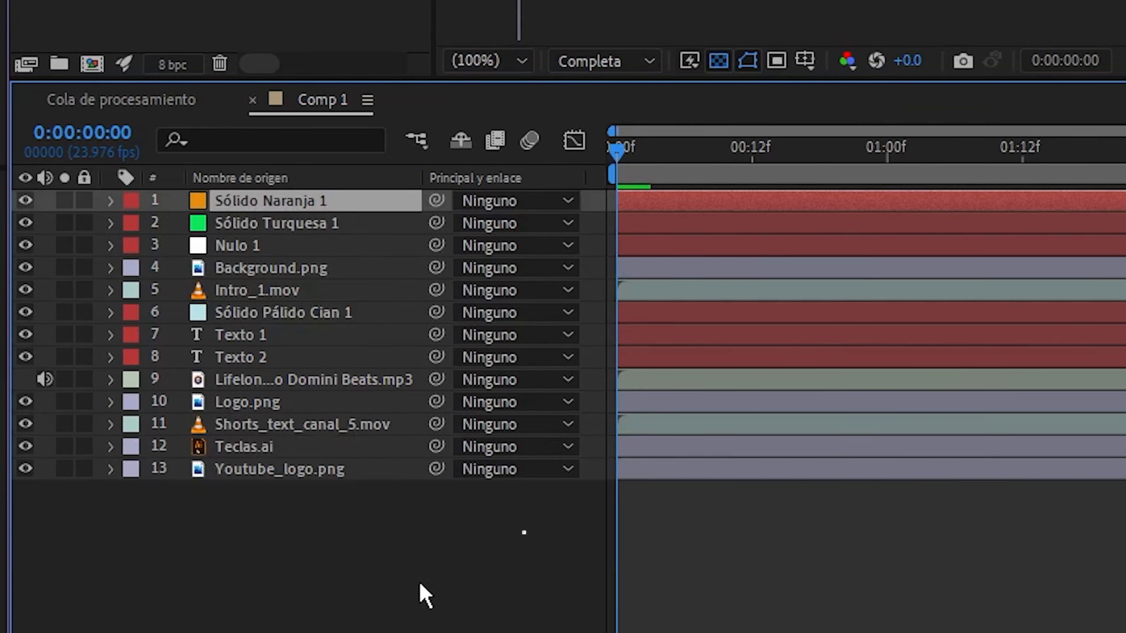
key(KP_3)
key(KP_1)
key(KP_0)
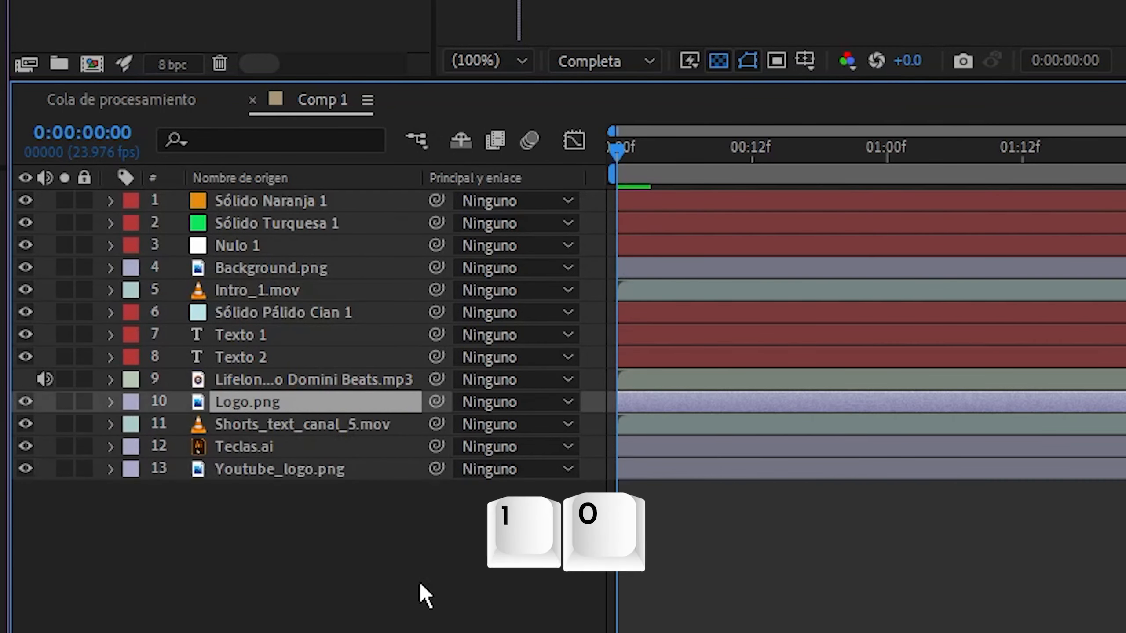
Build a multiple selection of layers 1, 2, 3, 5 and 10 by number, and clear it
key(KP_1)
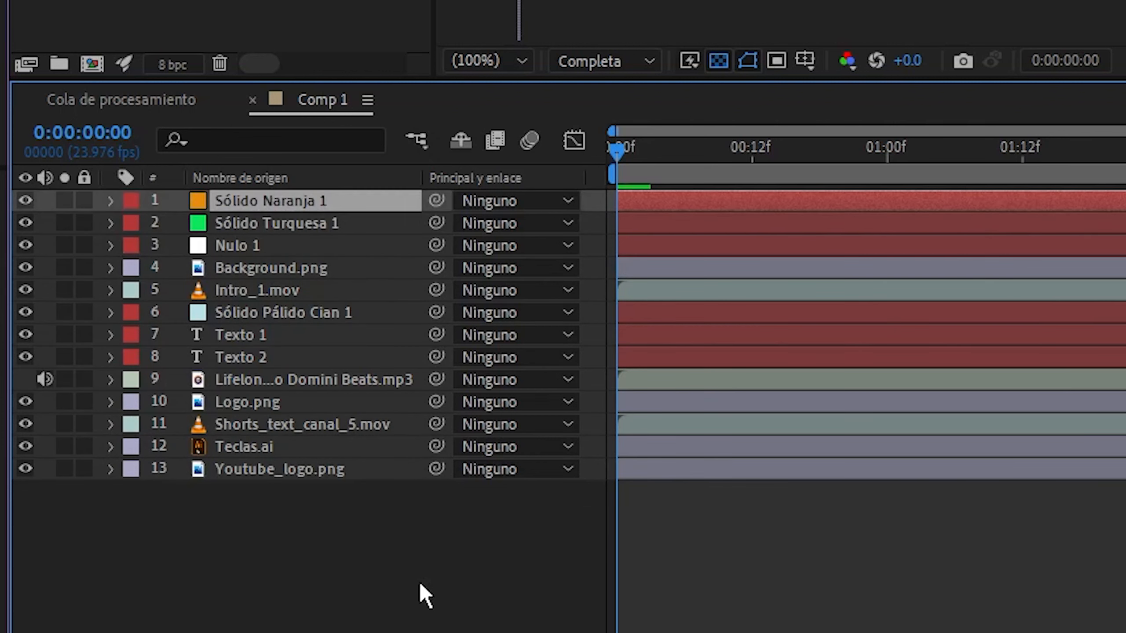
key(shift+KP_2)
key(shift+KP_3)
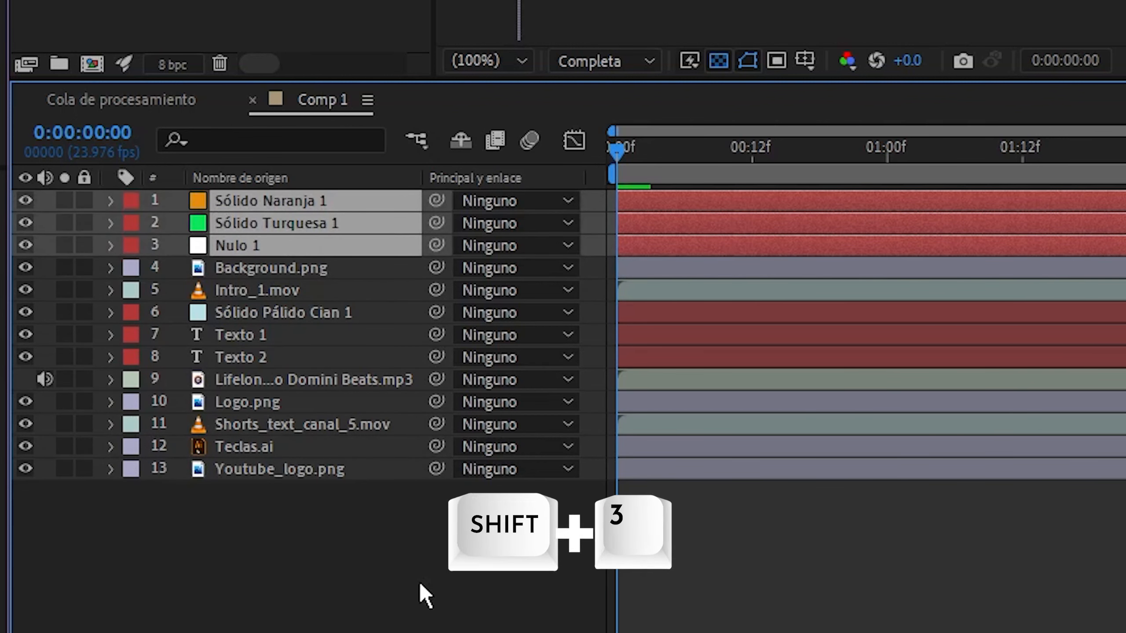
key(shift+KP_5)
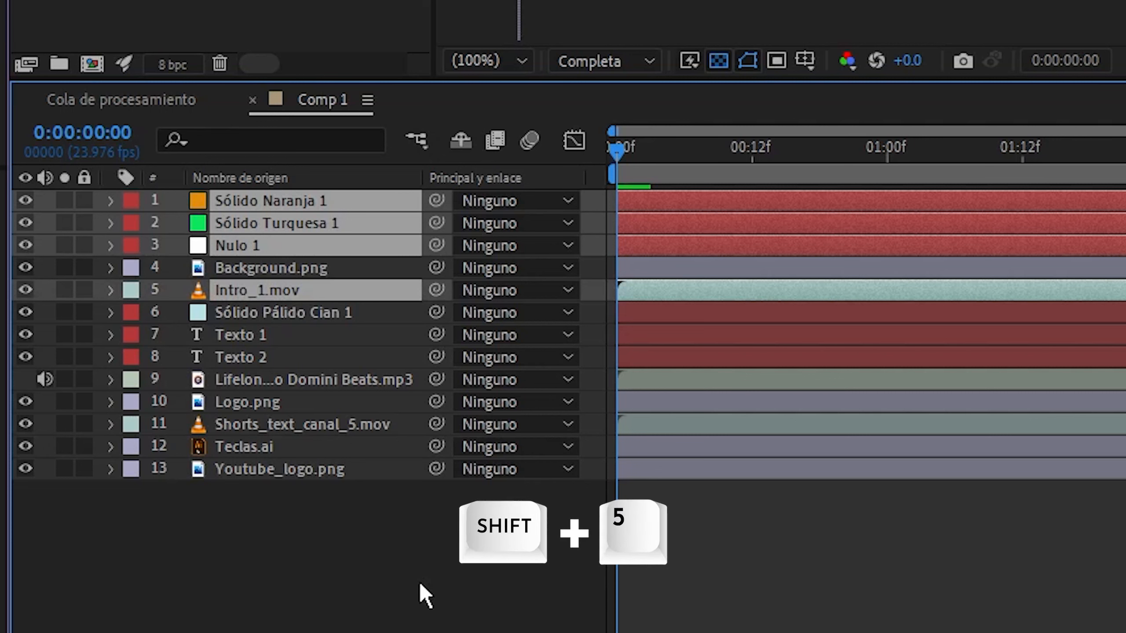
key(shift+KP_1)
key(shift+KP_0)
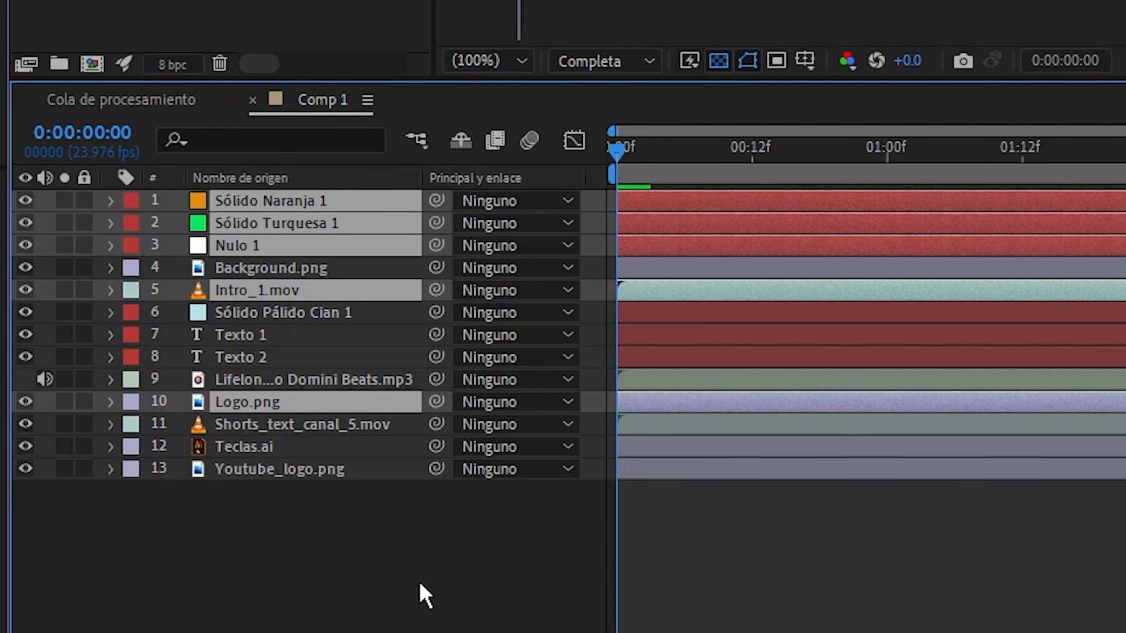
click(418, 581)
Starting from Logo.png, step the layer selection up three layers to Texto 1 and back down to Logo.png
key(space)
click(230, 402)
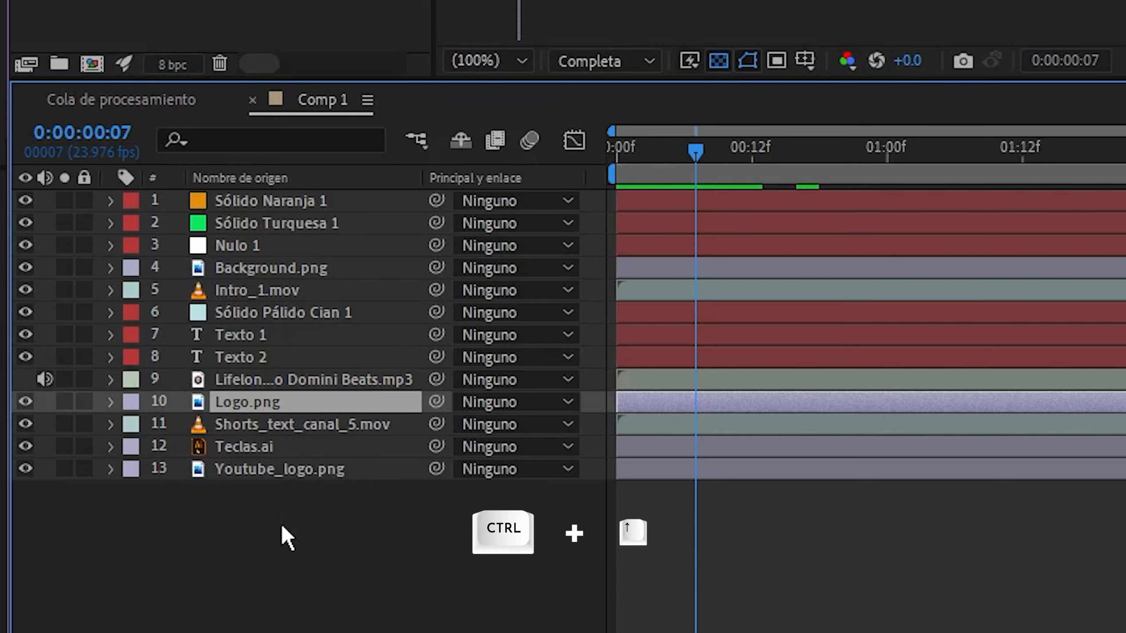
key(ctrl+Up)
key(ctrl+Up)
key(ctrl+Up)
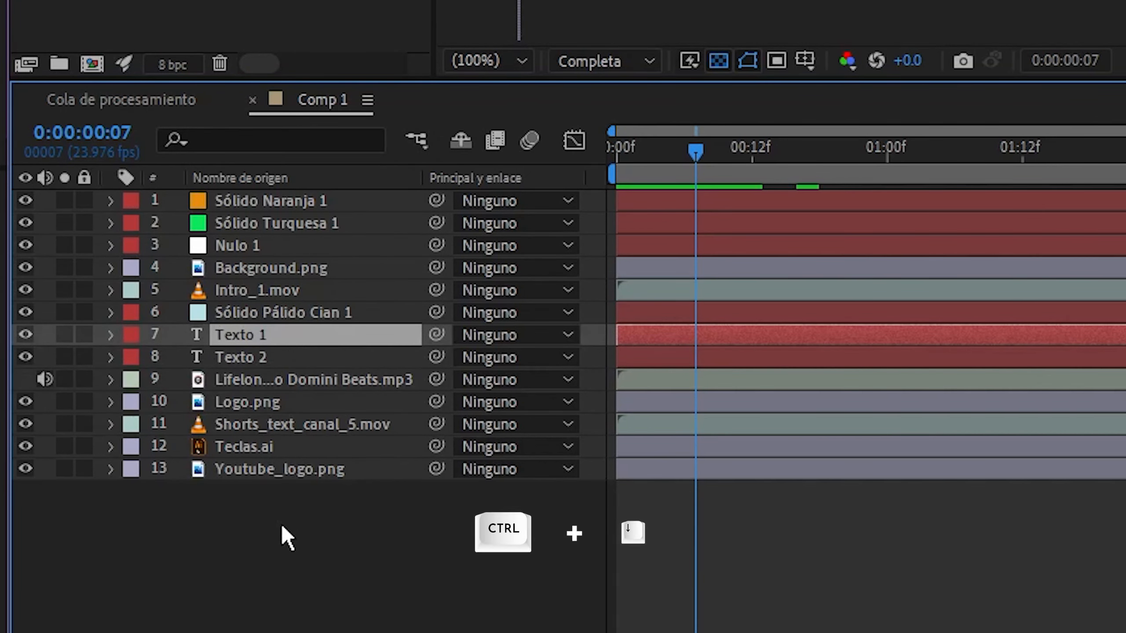
key(ctrl+Down)
key(ctrl+Down)
key(ctrl+Down)
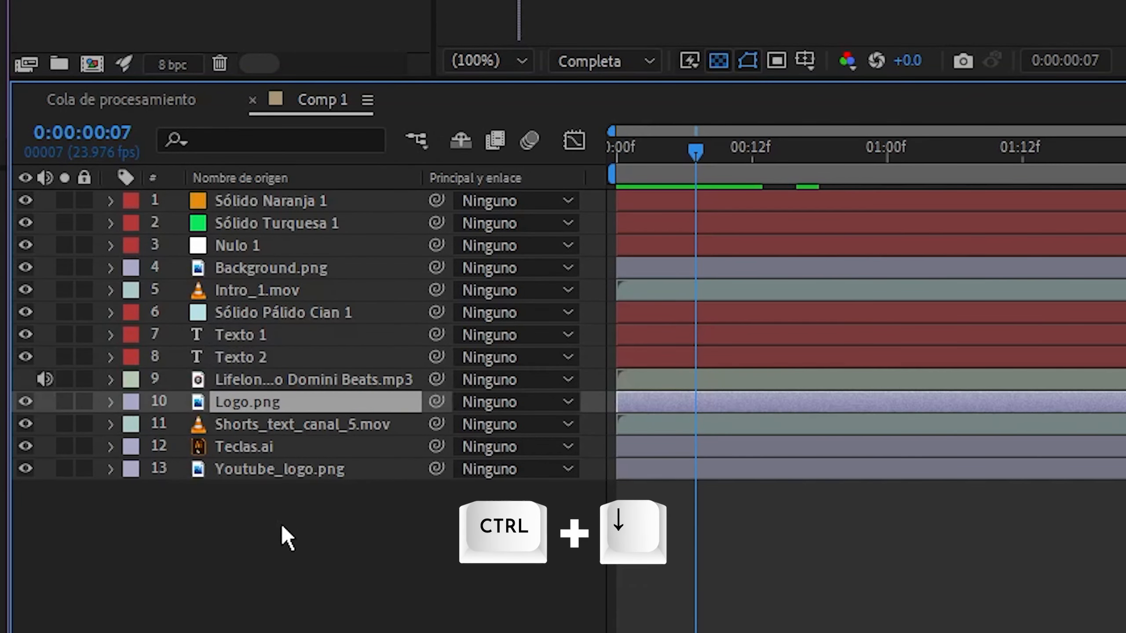
From Shorts_text_canal_5.mov, extend the selection up to the mp3 audio layer and down to Youtube_logo.png
key(ctrl+Down)
key(ctrl+shift+Up)
key(ctrl+shift+Up)
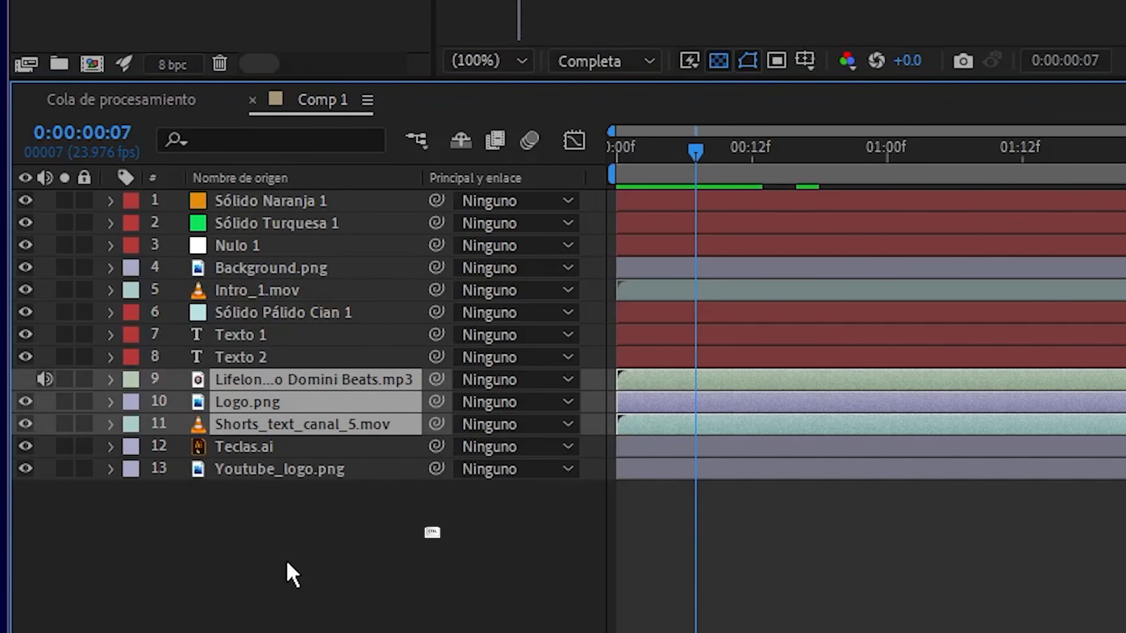
key(ctrl+shift+Down)
key(ctrl+shift+Down)
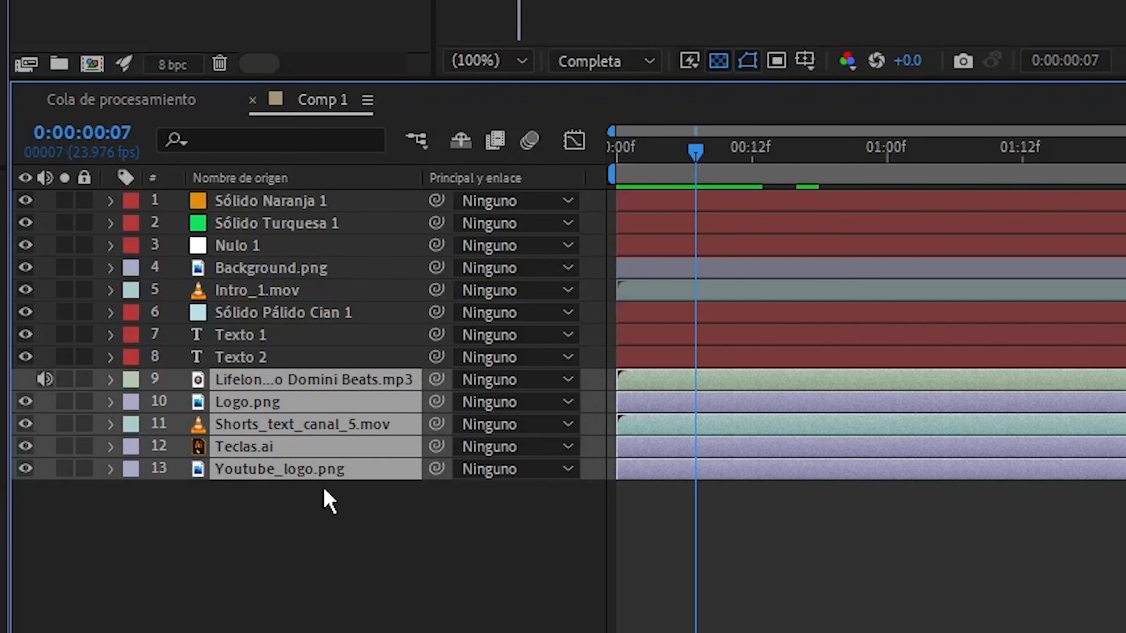
Select and deselect all layers, and do the same with the range from Intro_1.mov to Texto 2
key(ctrl+a)
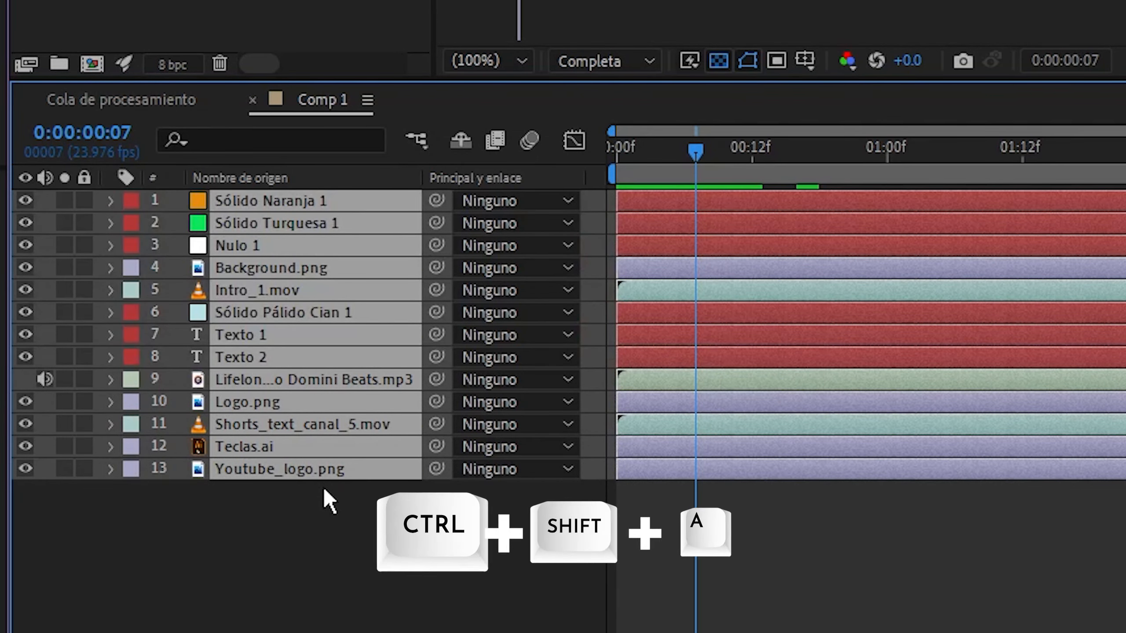
key(ctrl+shift+a)
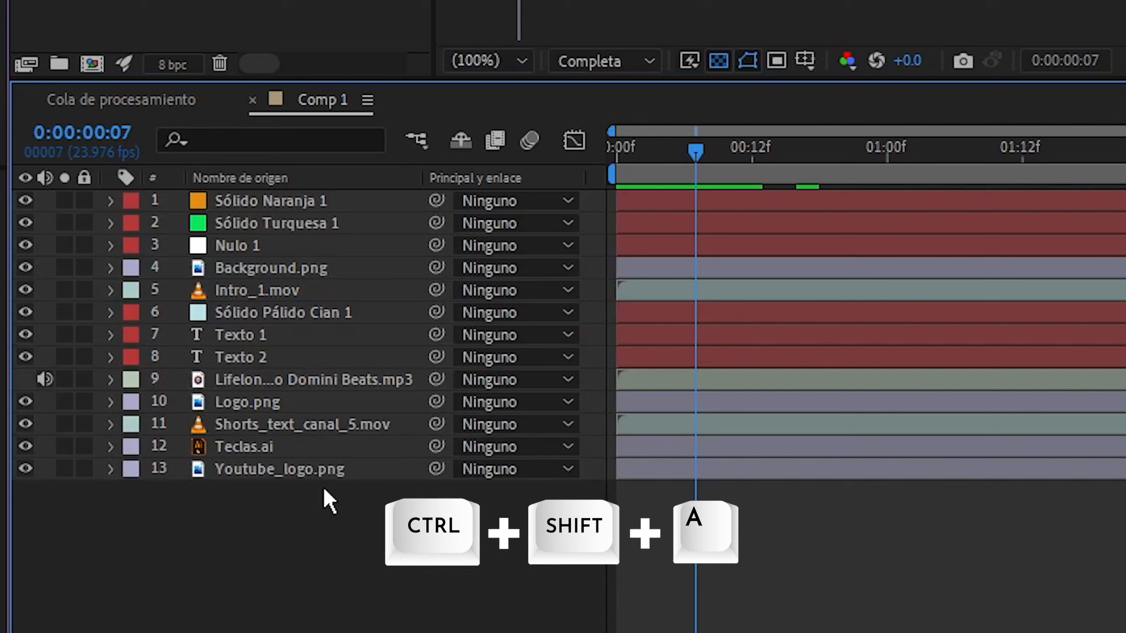
click(287, 293)
shift+click(259, 349)
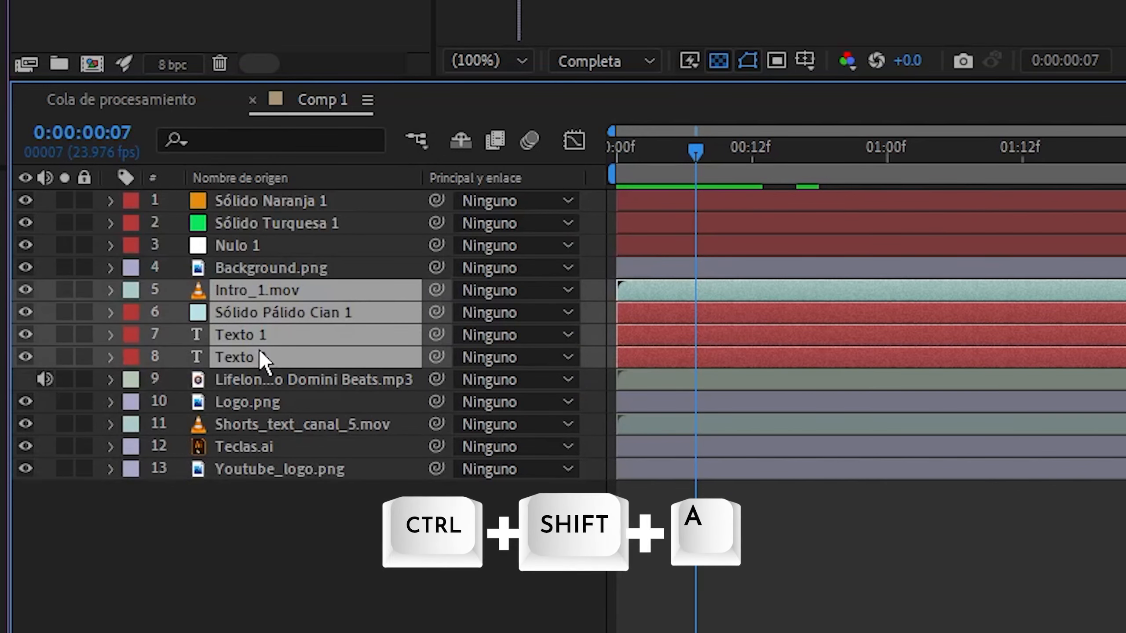
key(ctrl+shift+a)
key(Home)
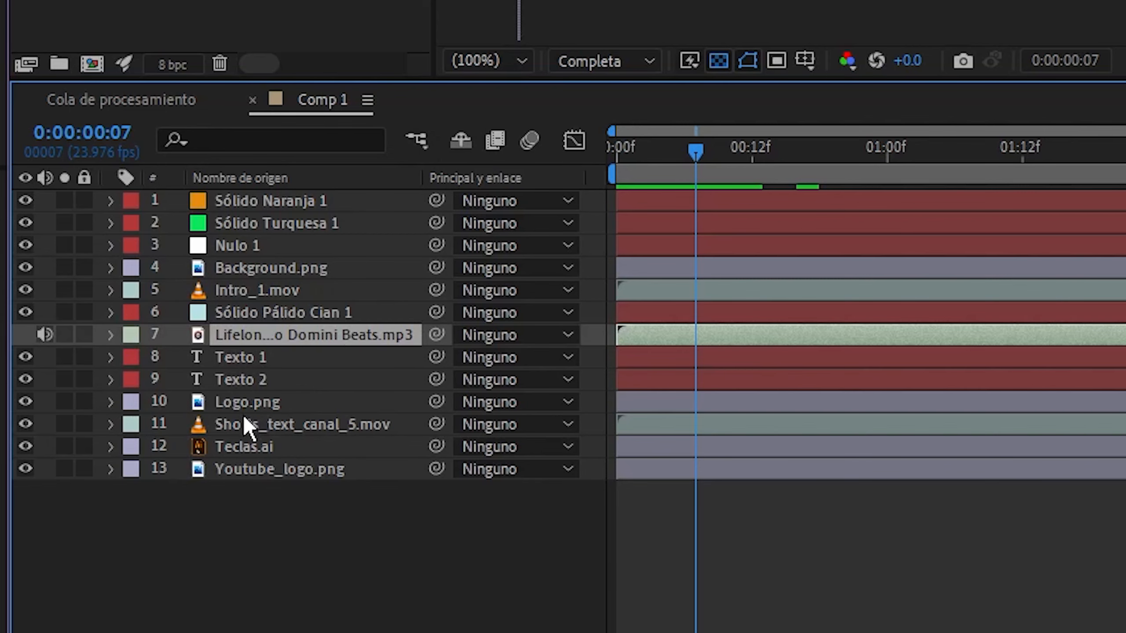
Move the Shorts_text_canal_5.mov layer up two places in the stack, directly above Texto 2
click(244, 421)
key(ctrl+alt+Up)
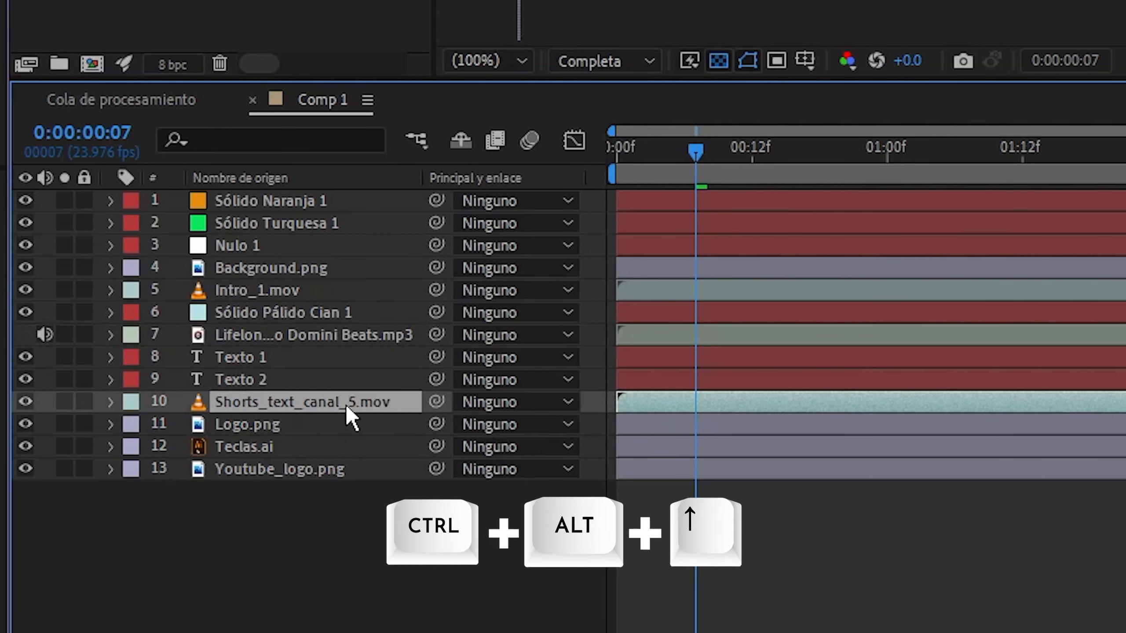
key(ctrl+alt+Up)
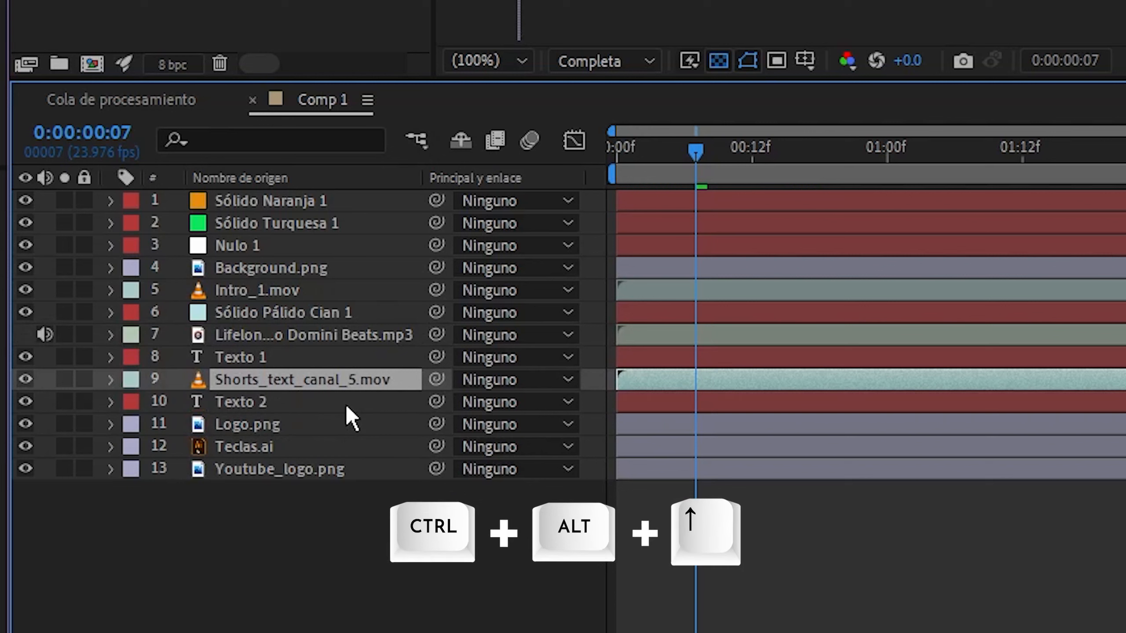
Raise Shorts_text_canal_5.mov and Logo.png together above Texto 1, and send both to the bottom of the layer stack
ctrl+click(250, 422)
key(ctrl+alt+Up)
key(ctrl+alt+Up)
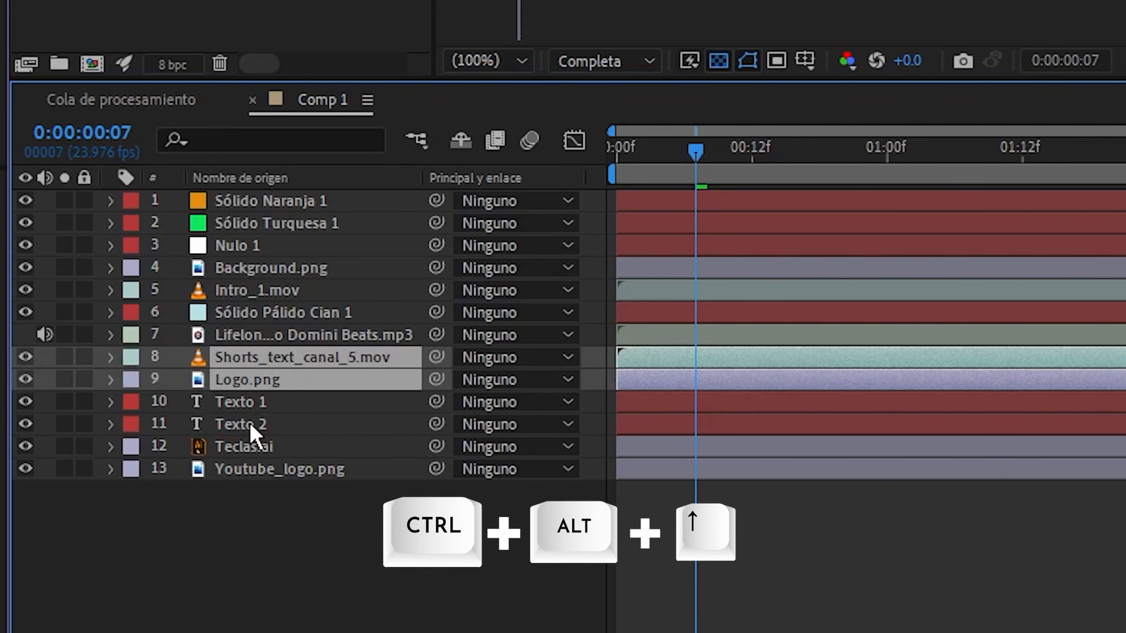
key(ctrl+alt+Down)
key(ctrl+alt+shift+Down)
Select the mp3 audio layer, Texto 1, Texto 2, Teclas.ai and Logo.png, and send them to the top and back to the bottom of the stack
click(241, 336)
shift+click(245, 398)
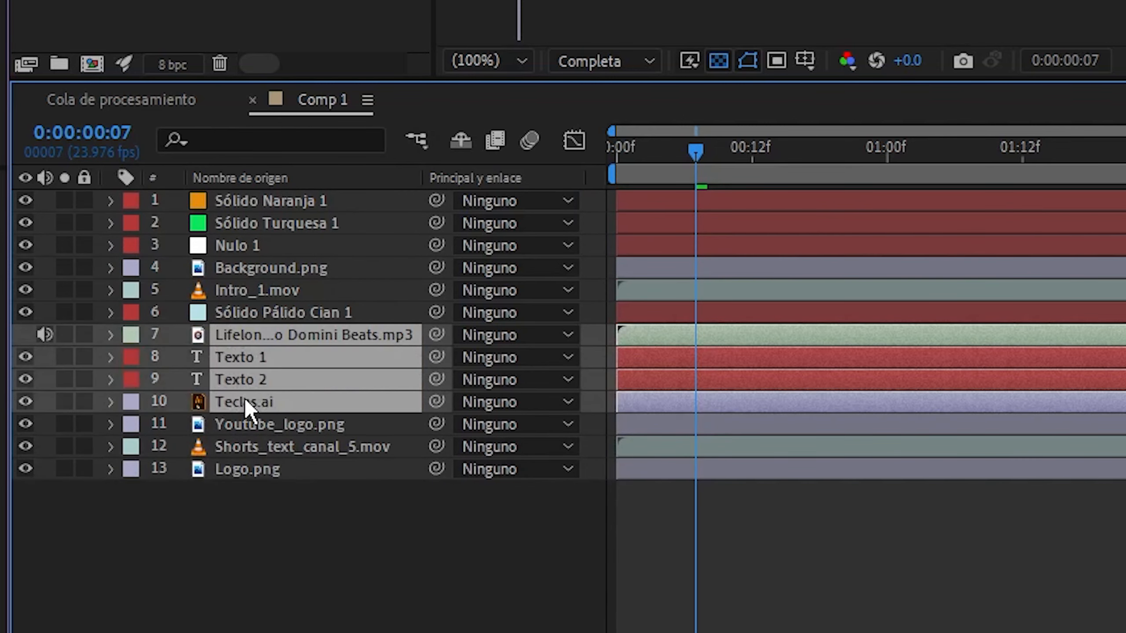
ctrl+click(256, 474)
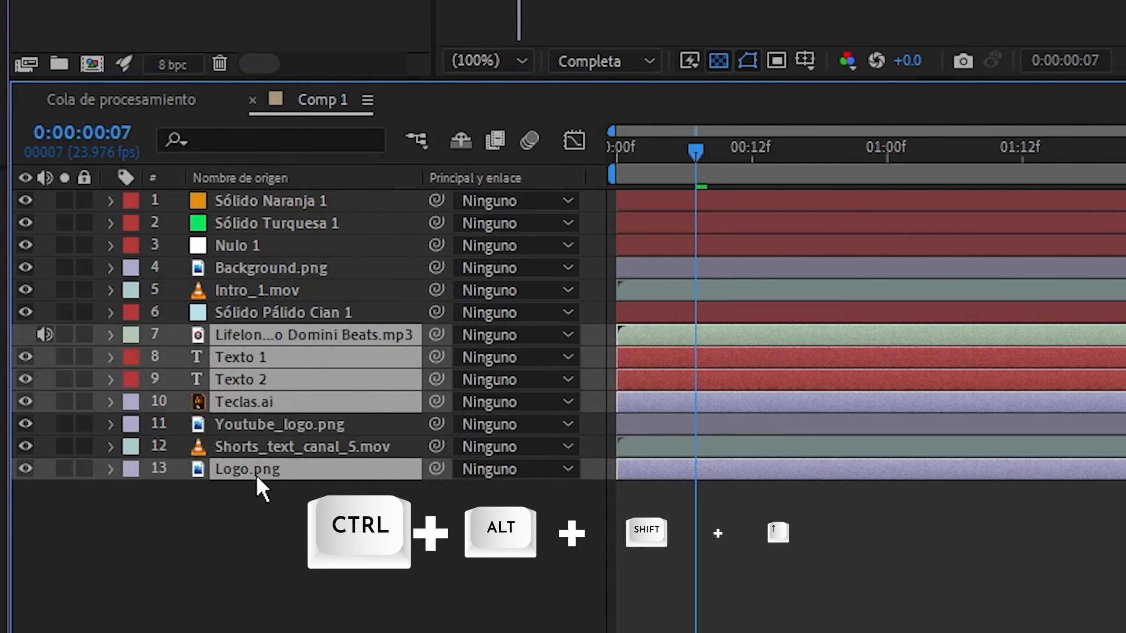
key(ctrl+alt+shift+Up)
key(ctrl+alt+shift+Down)
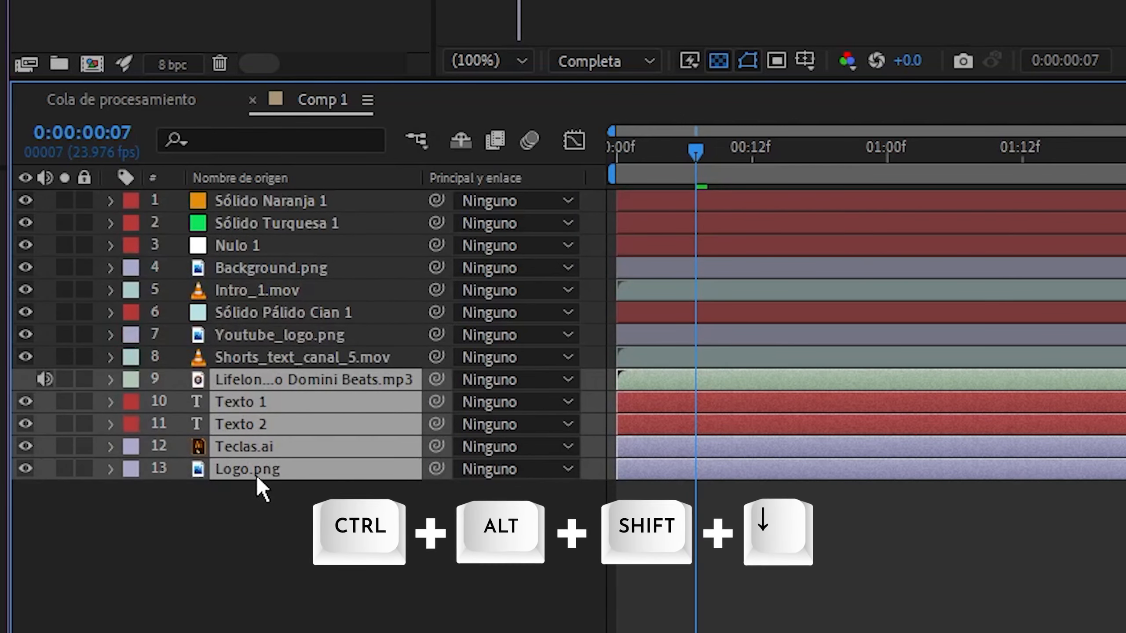
Shift the five selected layers so they start at 0:00:00:12
key(Home)
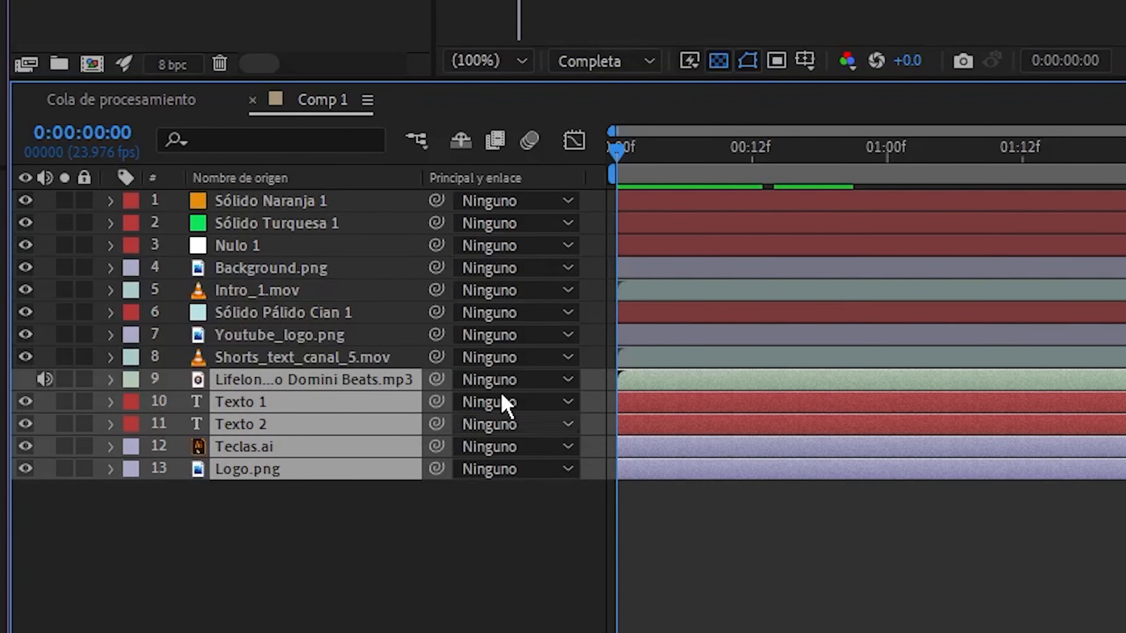
drag(657, 159, 761, 174)
key(bracketleft)
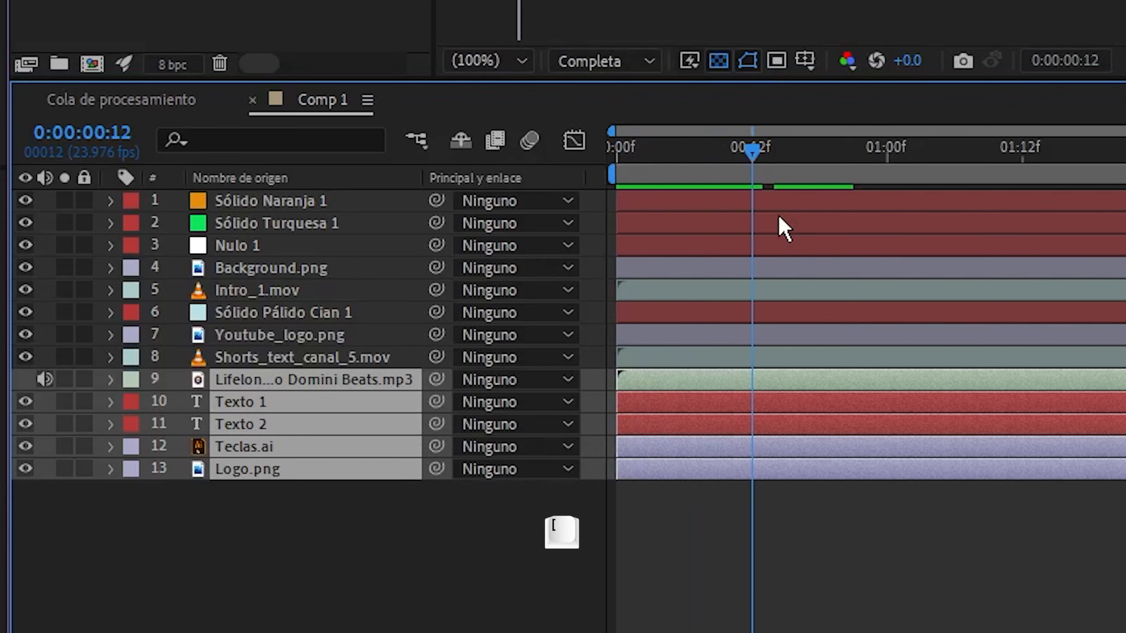
Shift the selected layers to end at 01:00f, realign their start to 0:00:00:04, and deselect them
drag(793, 151, 667, 187)
key(bracketright)
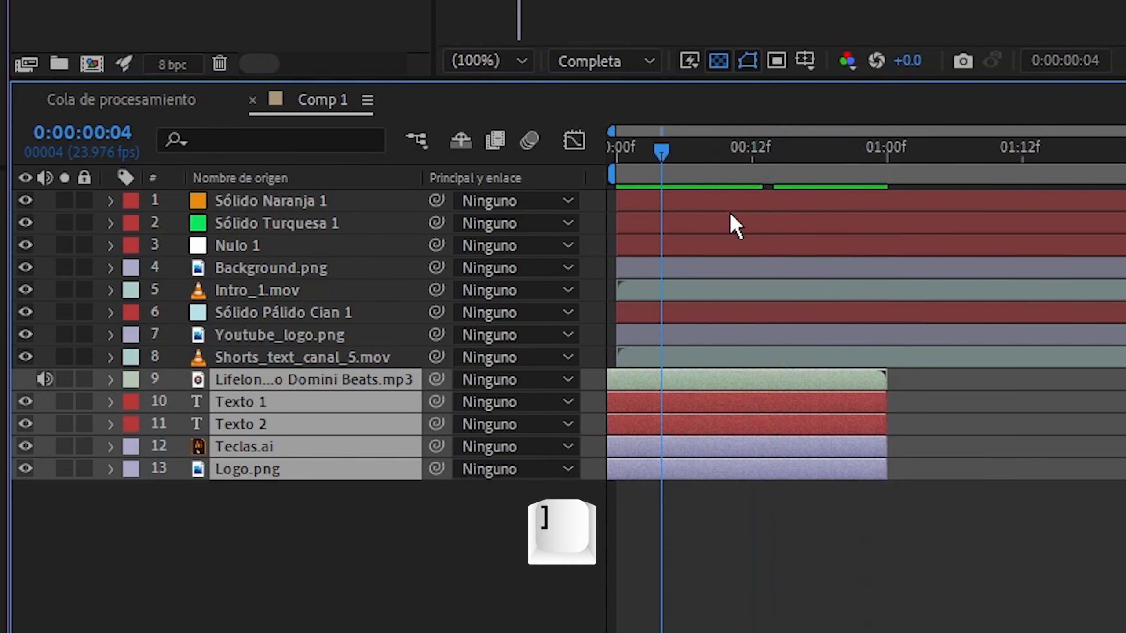
key(bracketleft)
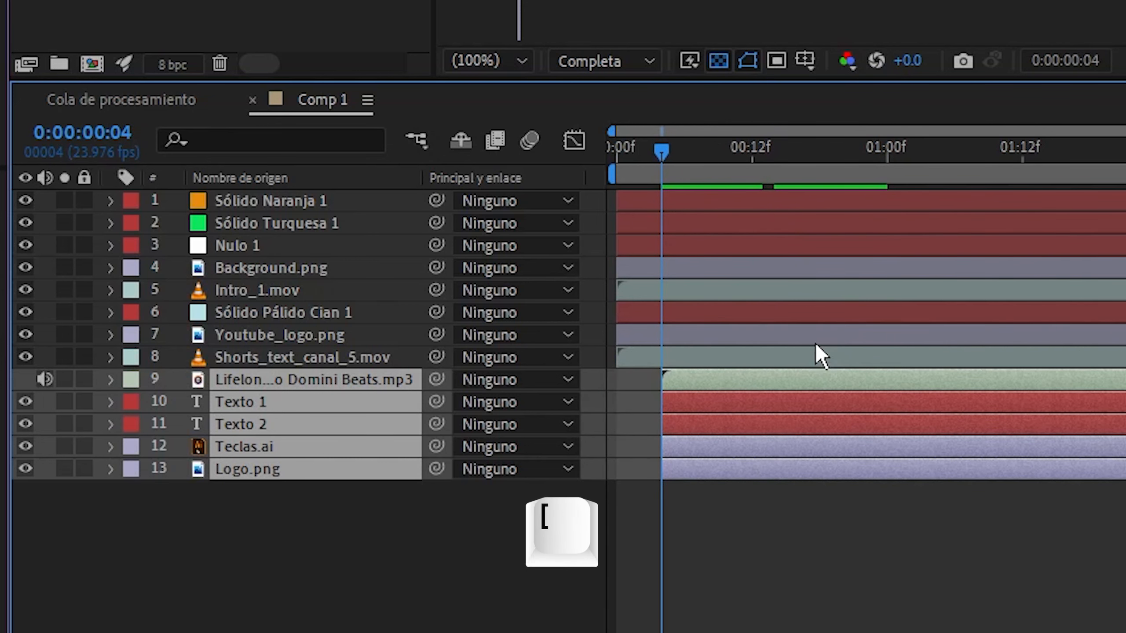
click(754, 516)
Trim the end of the mp3 audio layer at 0:00:00:18
drag(788, 181, 820, 181)
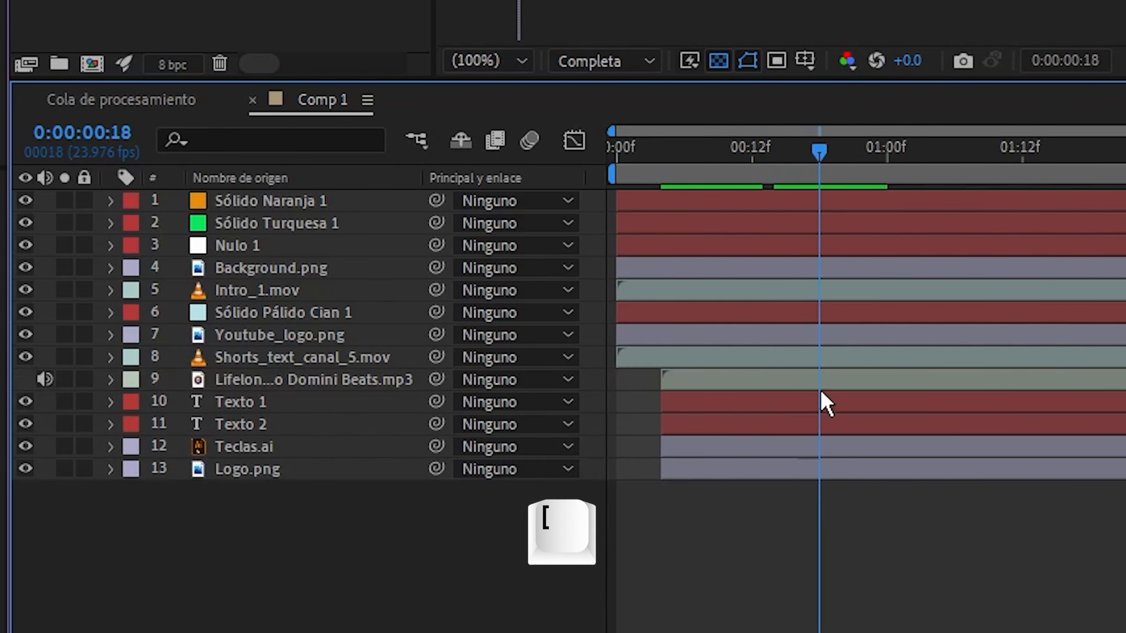
click(809, 381)
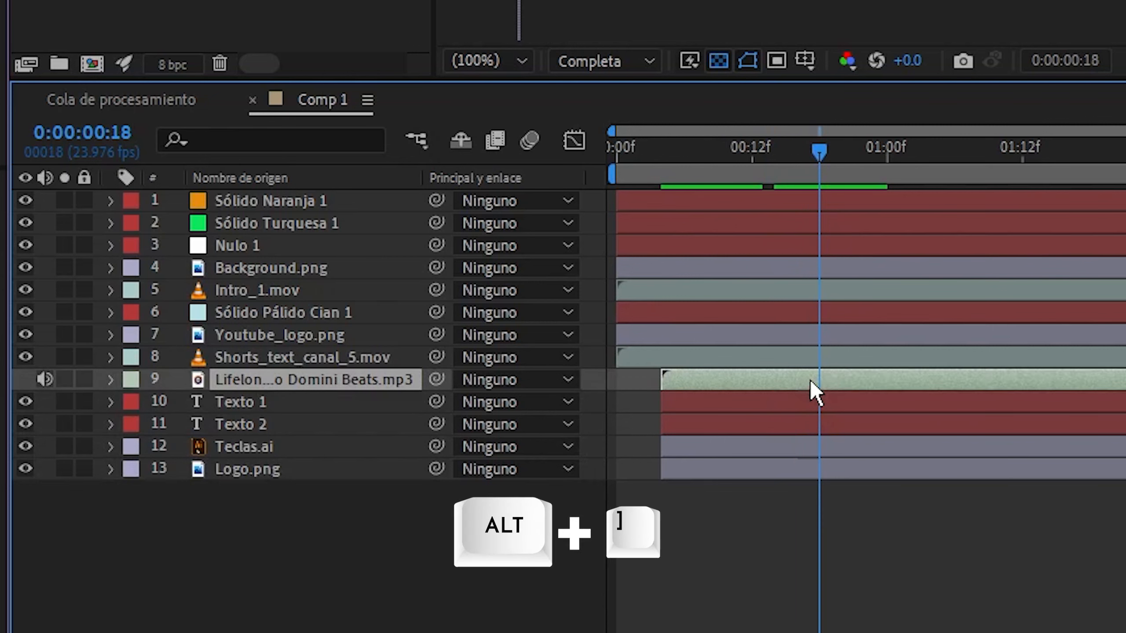
key(alt+bracketright)
Trim the Texto 1 layer to start at 0:00:00:07 and end at about 01:00f
drag(759, 153, 696, 153)
click(729, 407)
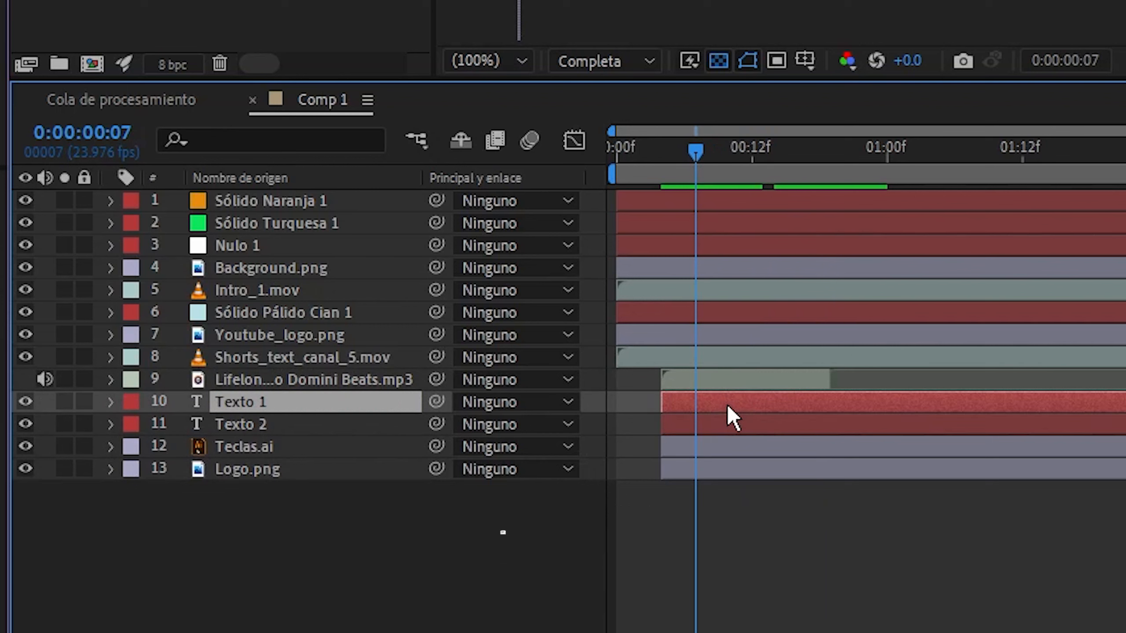
key(alt+bracketleft)
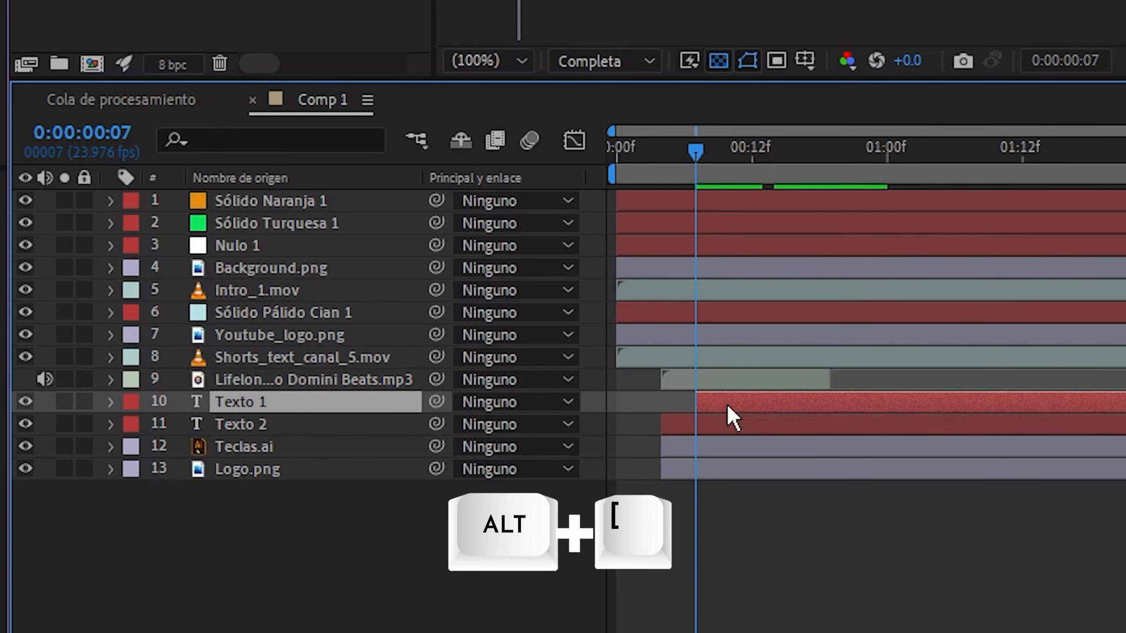
click(879, 149)
key(alt+bracketright)
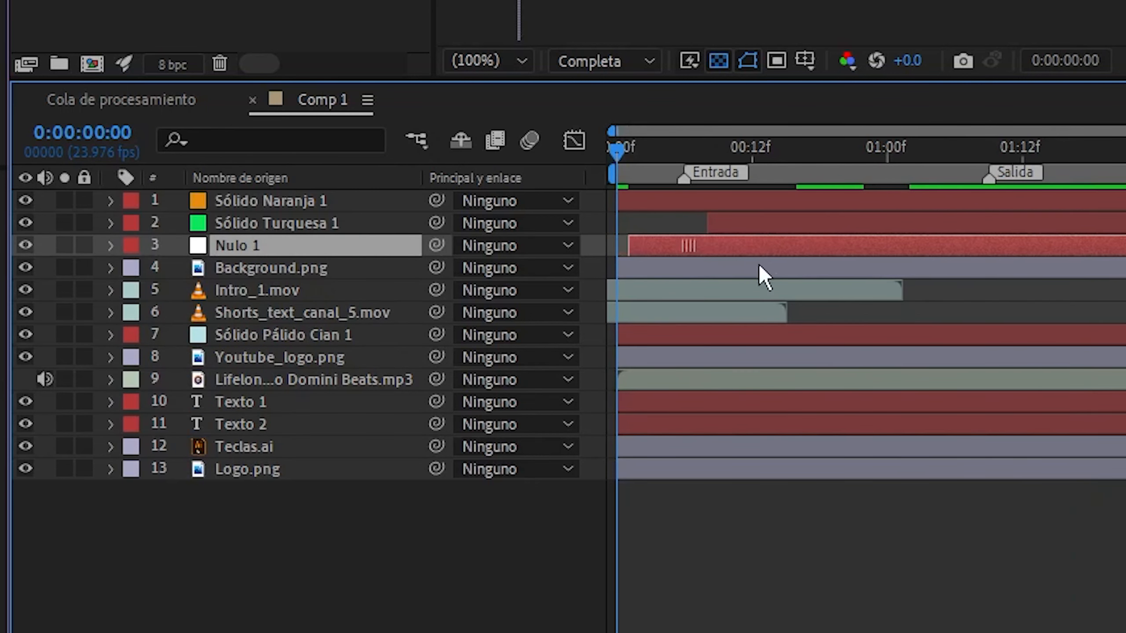
Shift the Nulo 1 layer to start at 0:00:01:03, and reveal the Posición keyframes of Intro_1.mov
mouse_move(758, 267)
mouse_down()
mouse_move(1069, 258)
mouse_move(762, 292)
mouse_move(931, 275)
mouse_move(775, 305)
mouse_move(892, 255)
mouse_move(762, 252)
mouse_move(933, 249)
mouse_move(727, 257)
mouse_move(1057, 271)
mouse_move(979, 261)
mouse_up()
click(856, 291)
key(p)
click(921, 150)
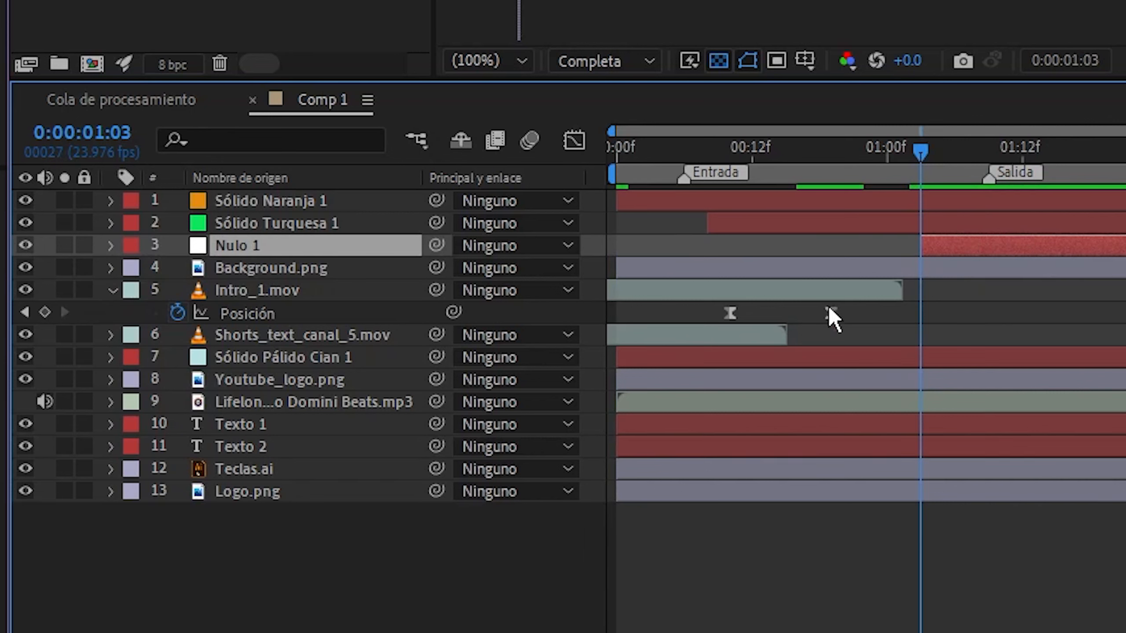
Move Intro_1.mov's Posición keyframes earlier, aligning the first with the Entrada marker and the second with the end of Shorts_text_canal_5.mov
drag(829, 312, 787, 329)
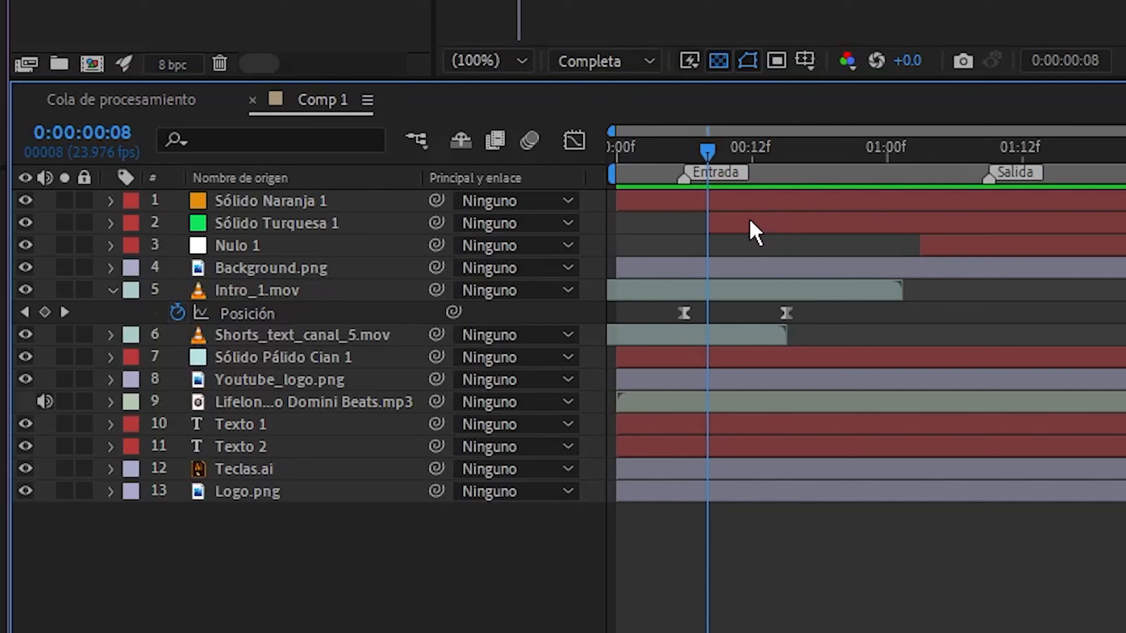
Nudge the Sólido Turquesa 1 layer four frames later and back two frames, so it starts at 0:00:00:10
click(755, 232)
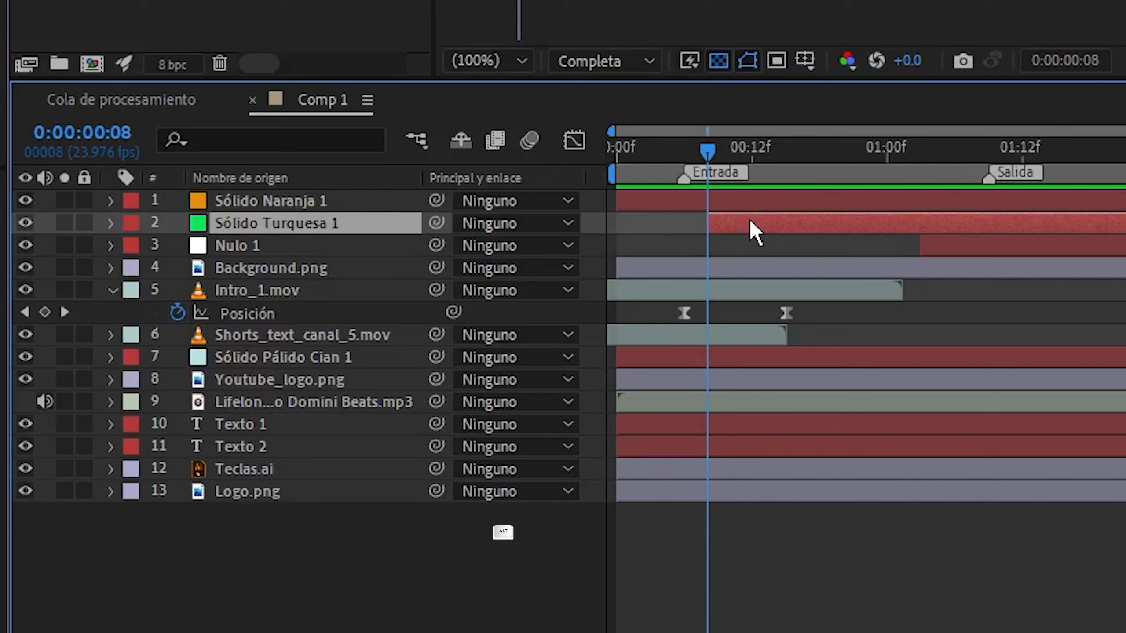
key(alt+Page_Down)
key(alt+Page_Down)
key(alt+Page_Down)
key(alt+Page_Down)
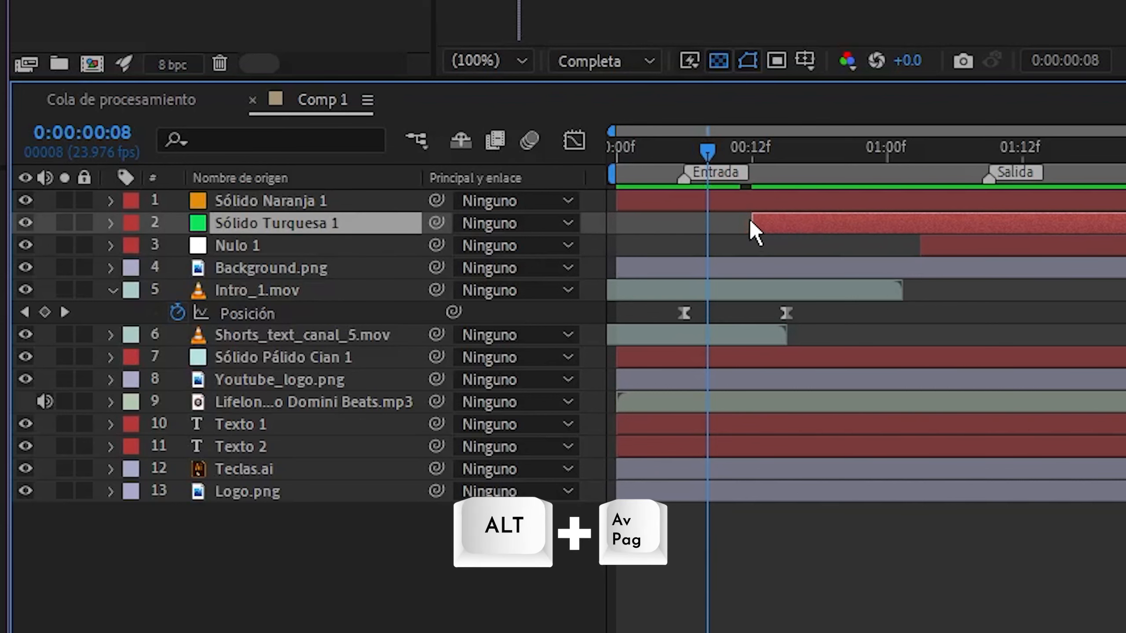
key(alt+Page_Up)
key(alt+Page_Up)
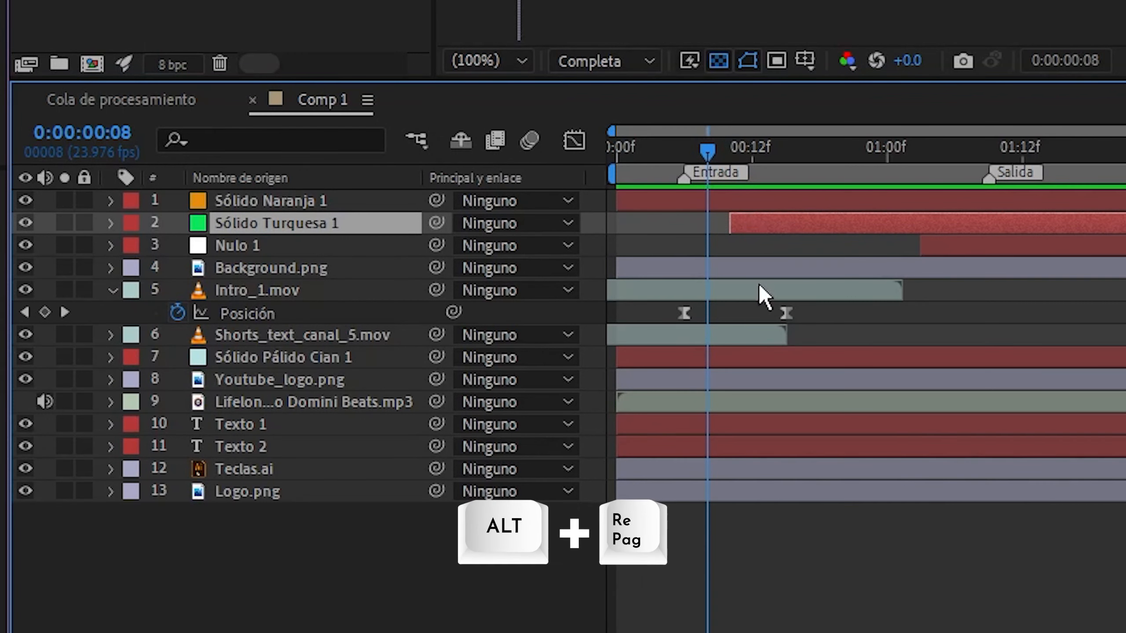
Nudge Intro_1.mov's first Posición keyframe three frames later and its second Posición keyframe two frames earlier
click(684, 313)
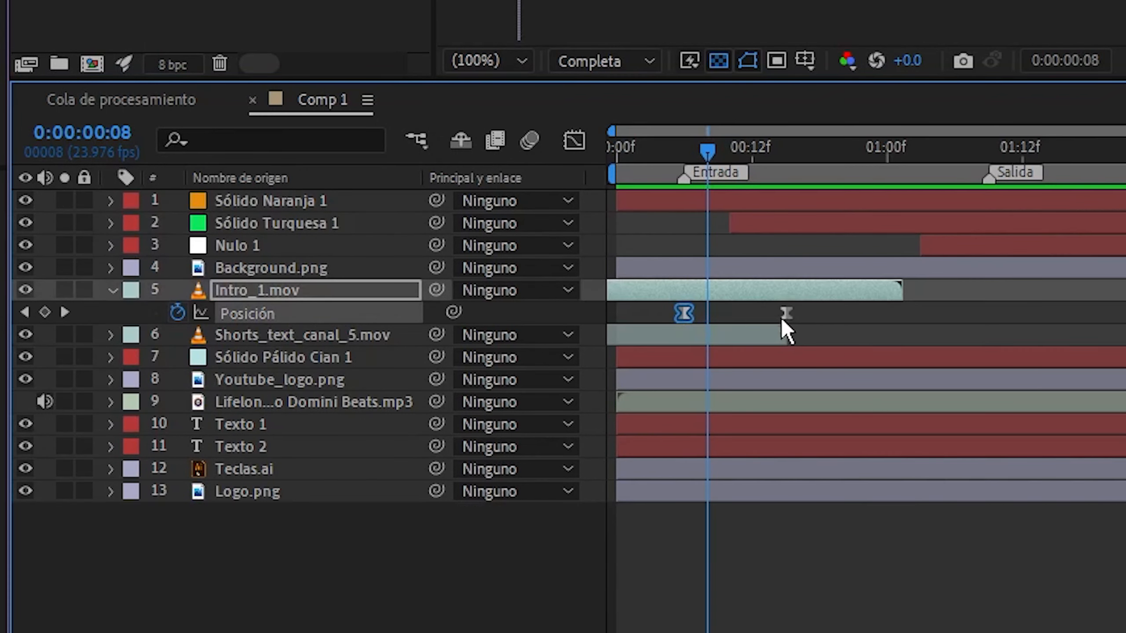
key(alt+Right)
key(alt+Right)
key(alt+Right)
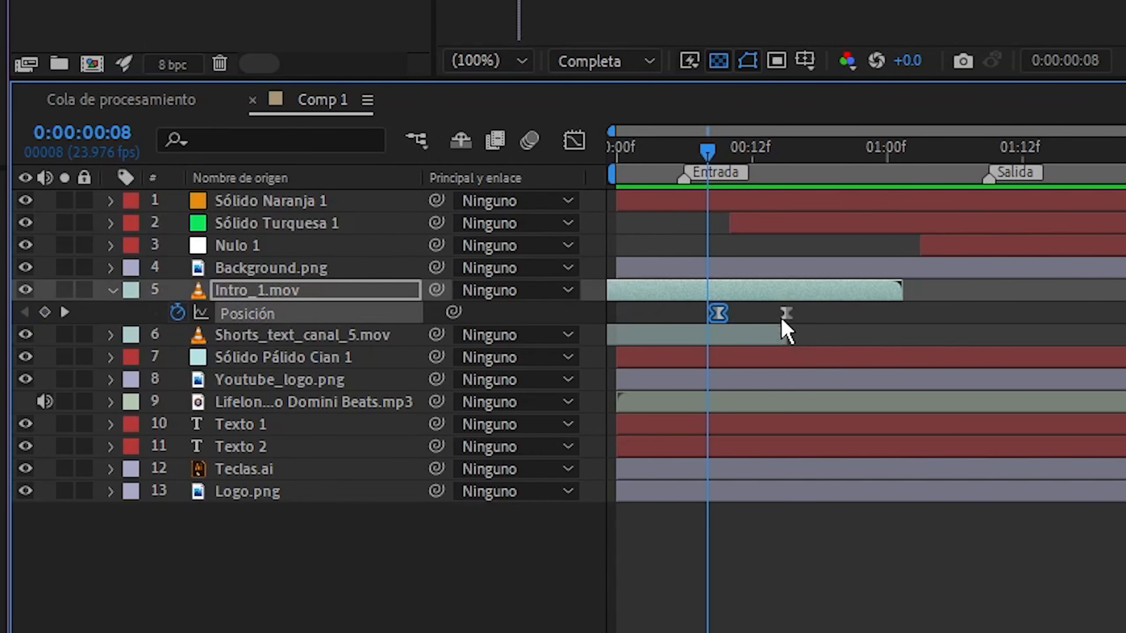
click(784, 315)
key(alt+Left)
key(alt+Left)
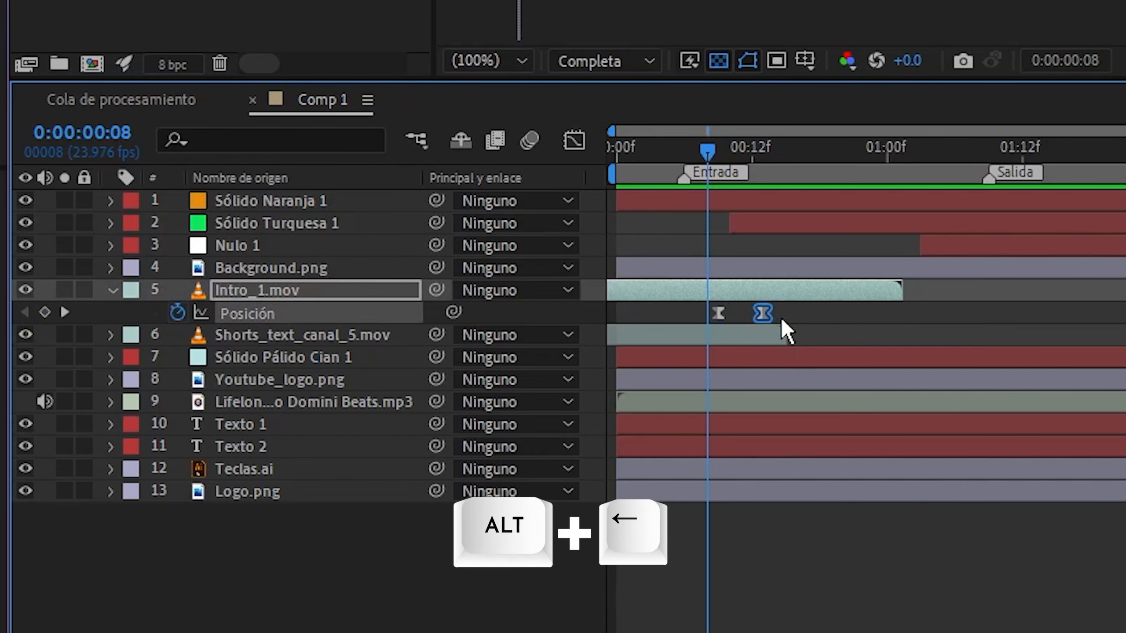
Shift the Background.png layer 20 frames later in two ten-frame jumps
click(725, 271)
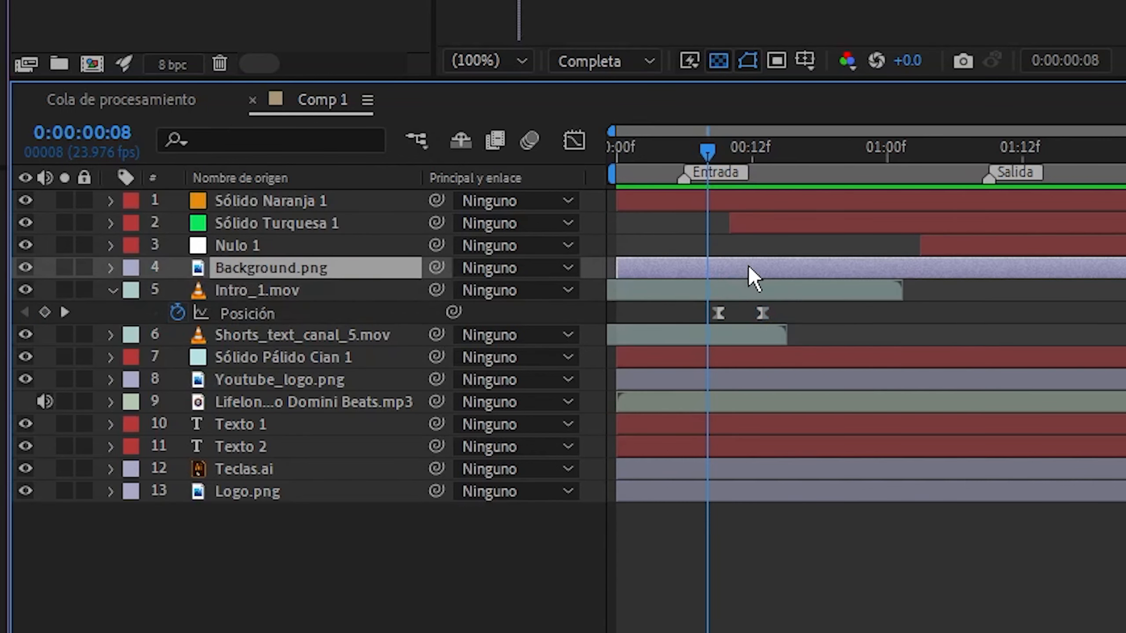
key(alt+shift+Page_Down)
key(alt+shift+Page_Down)
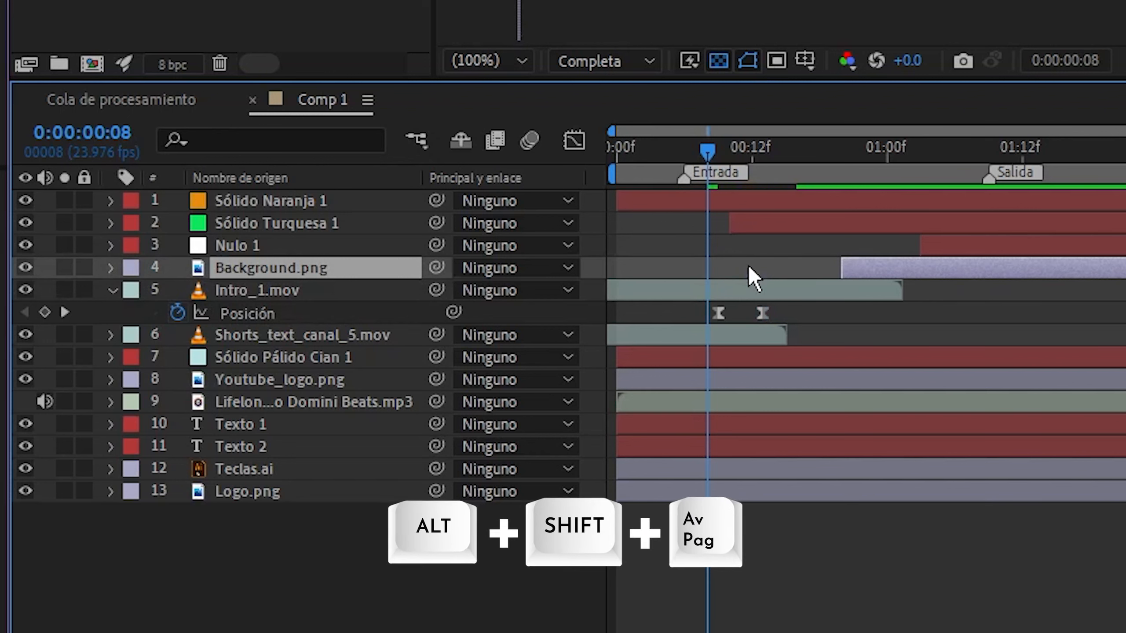
Shift both Posición keyframes of Intro_1.mov together 20 frames later in two ten-frame jumps
drag(781, 304, 694, 334)
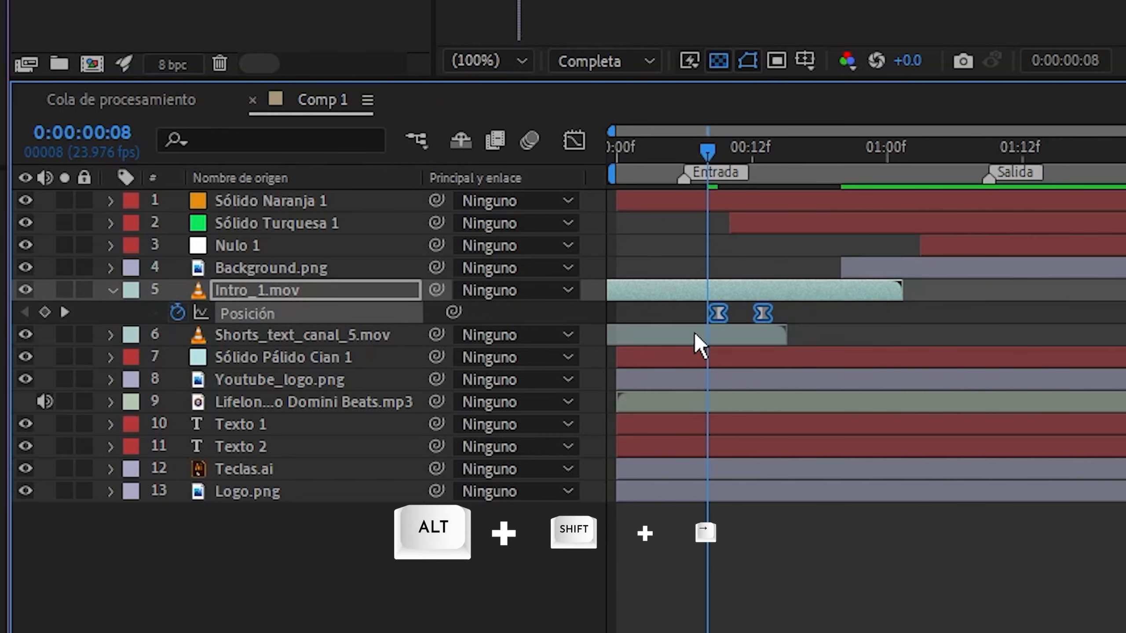
key(alt+shift+Right)
key(alt+shift+Right)
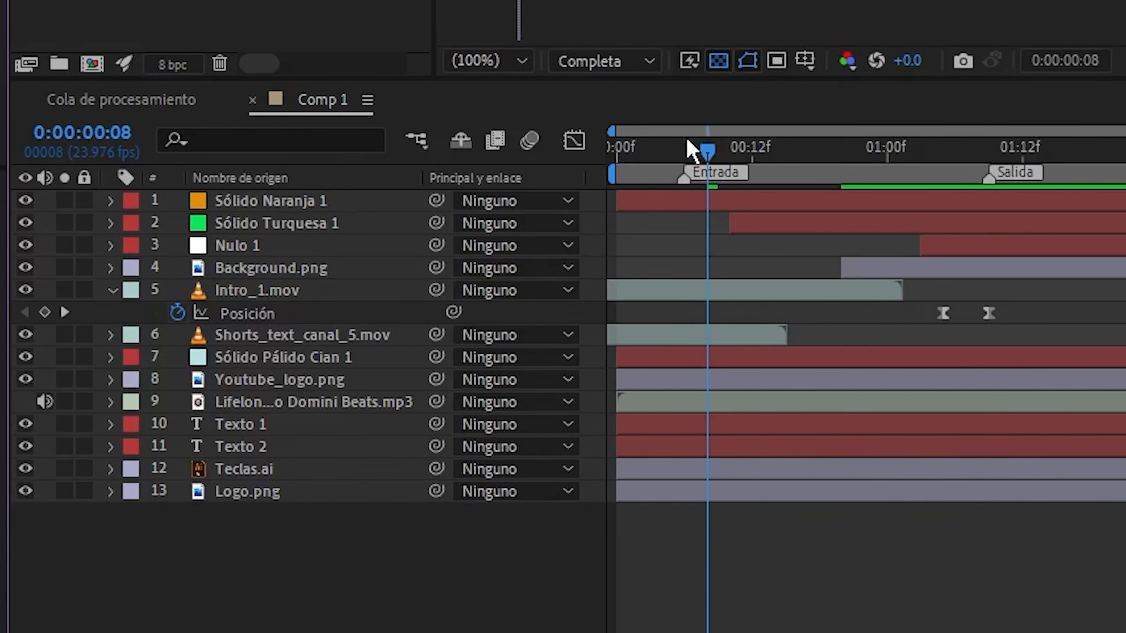
Split the mp3 audio layer at 0:00:00:03 and at 0:00:00:15
drag(675, 147, 651, 152)
click(664, 404)
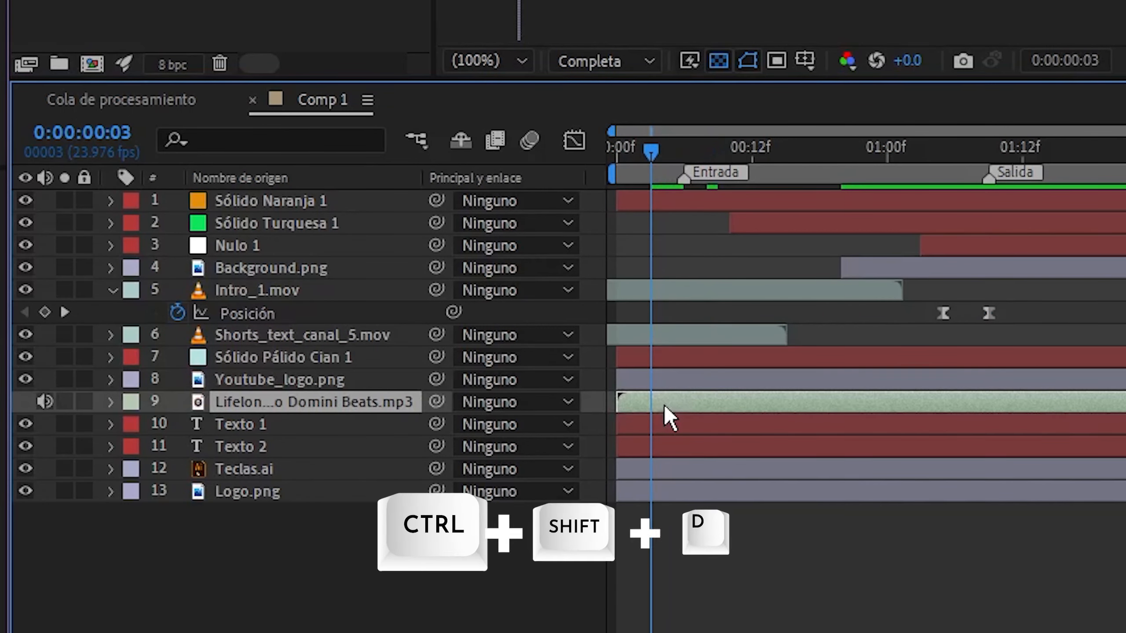
key(ctrl+shift+d)
click(787, 148)
key(ctrl+shift+d)
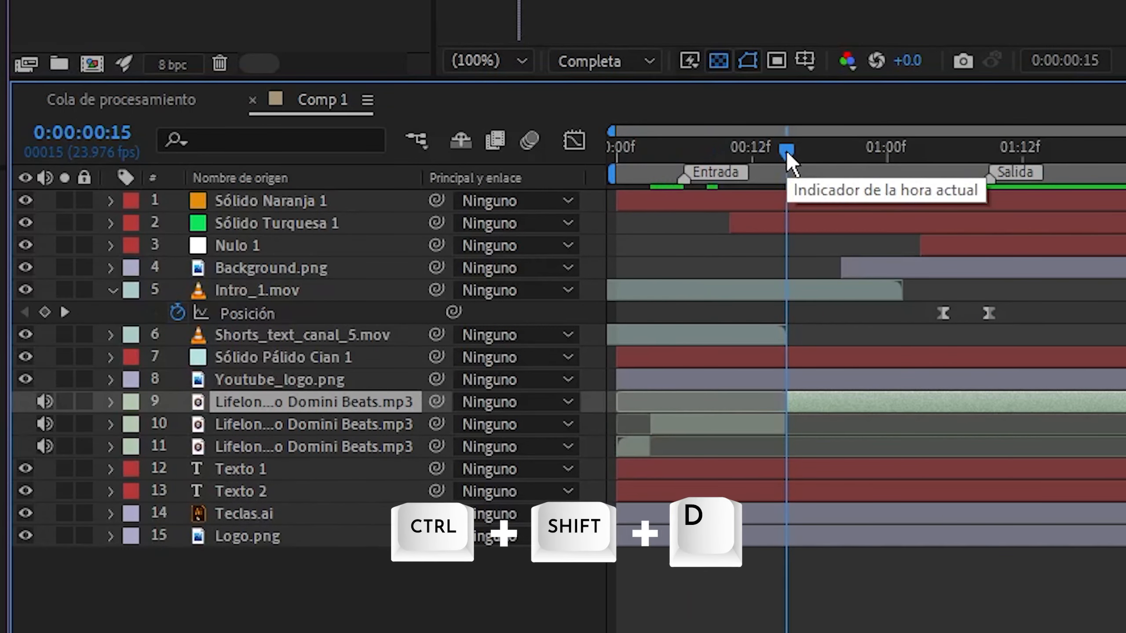
Split the Intro_1.mov layer at 0:00:00:15 and the Youtube_logo.png layer at 0:00:01:00
click(809, 291)
key(ctrl+shift+d)
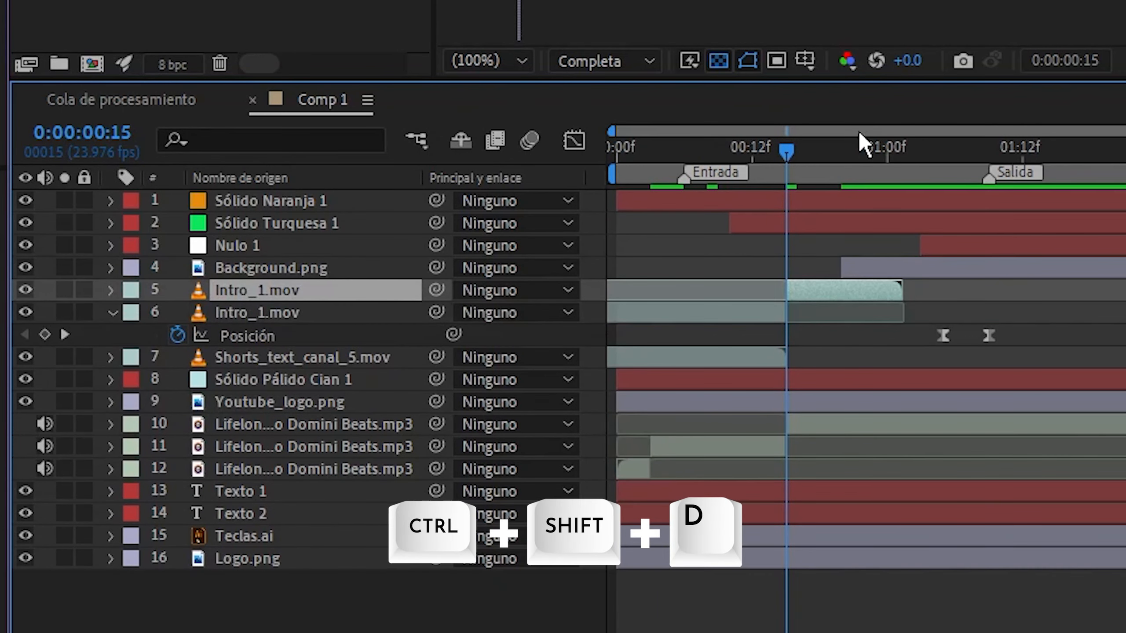
click(887, 153)
click(892, 402)
key(ctrl+shift+d)
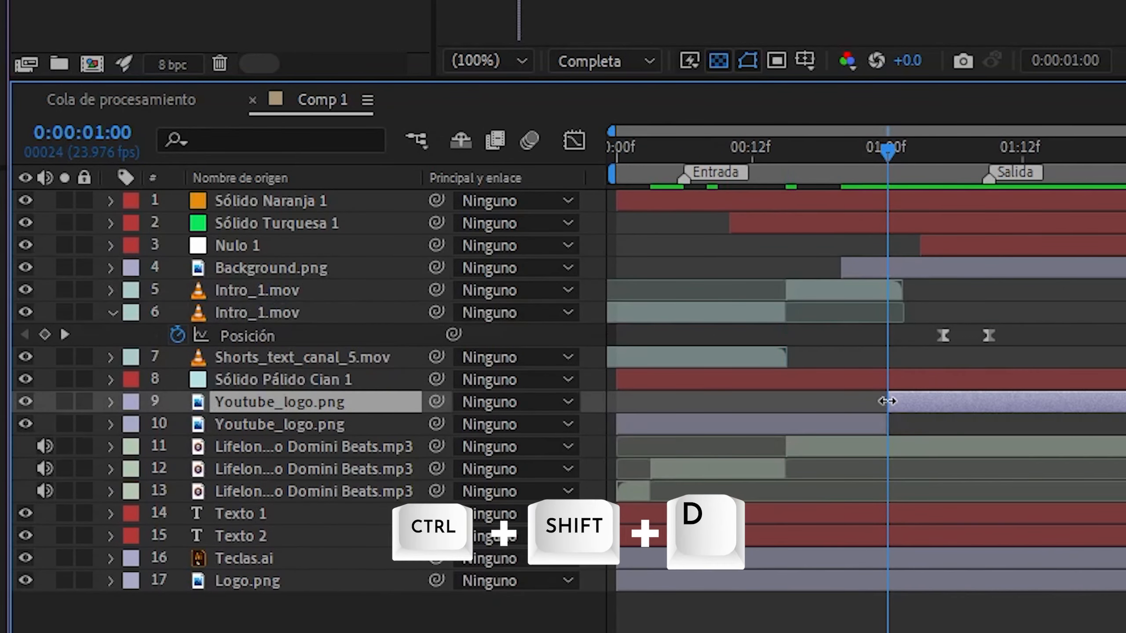
Split the Sólido Pálido Cian 1 layer at 0:00:00:11 and the Sólido Turquesa 1 layer at about 0:00:00:19
click(741, 151)
click(747, 379)
key(ctrl+shift+d)
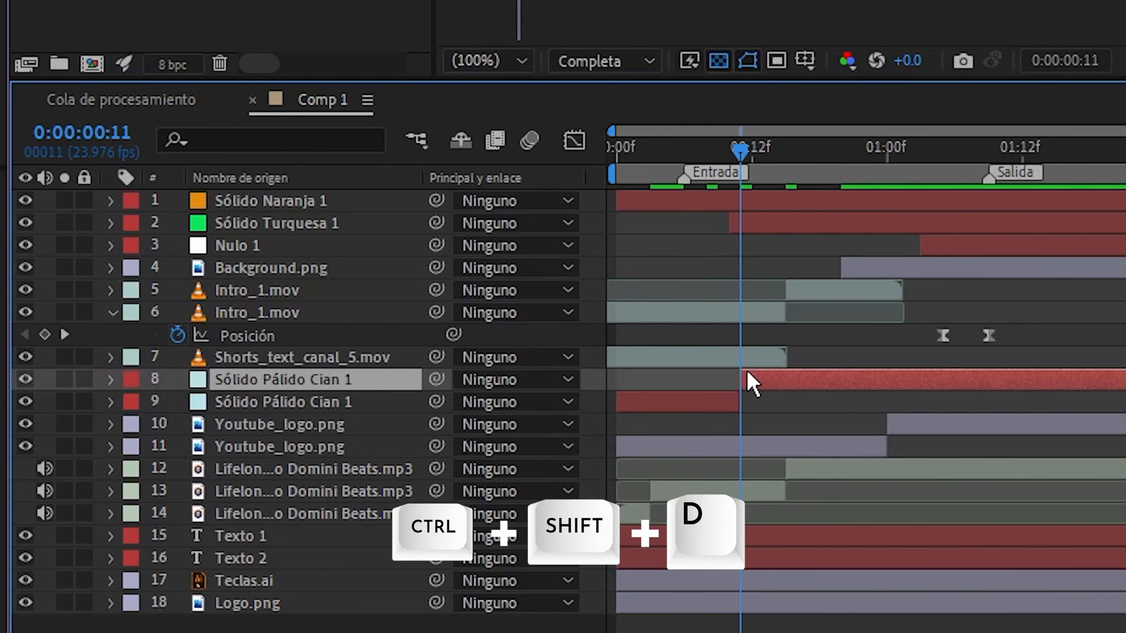
click(827, 152)
click(831, 218)
key(ctrl+shift+d)
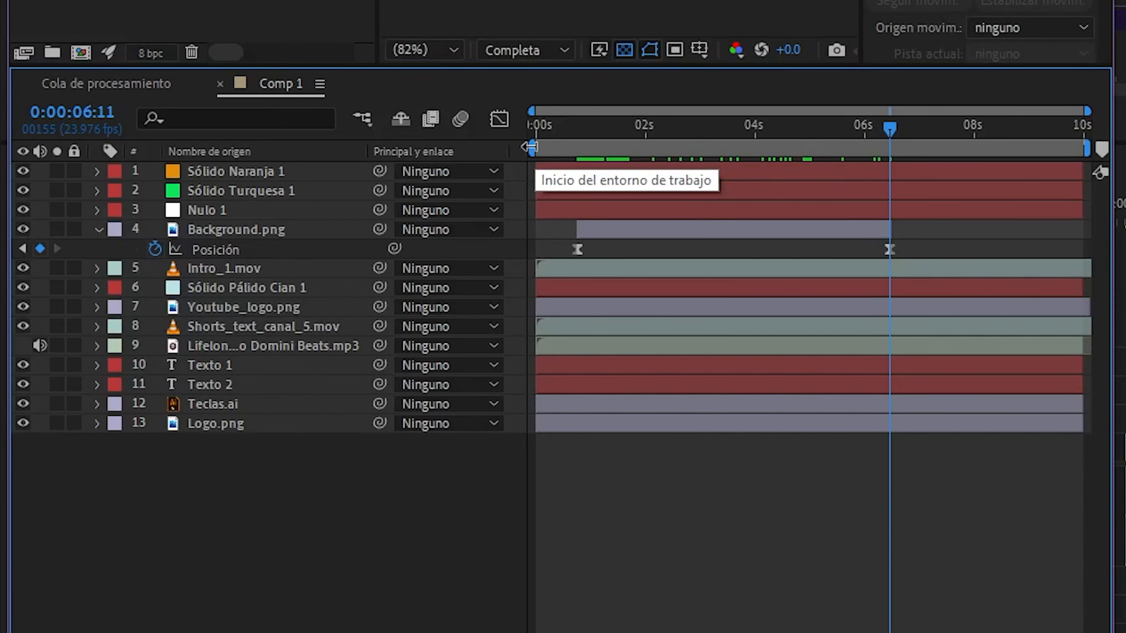
Narrow the work area at both ends, and set it to start at 0:00:02:01 and end at 0:00:08:16
drag(536, 147, 601, 160)
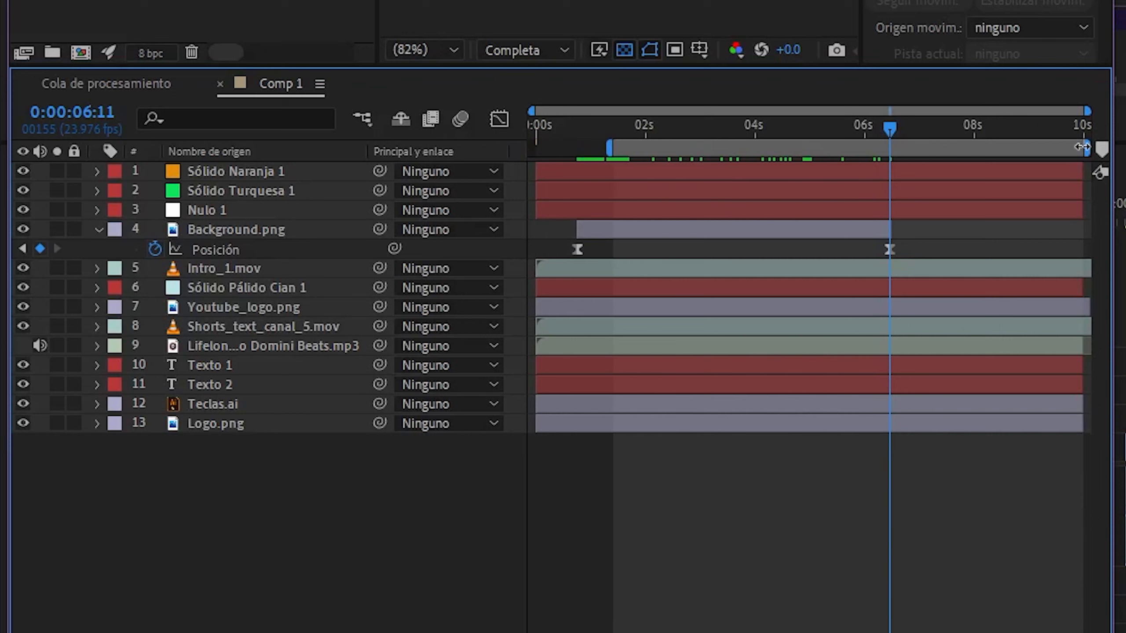
drag(1087, 147, 967, 151)
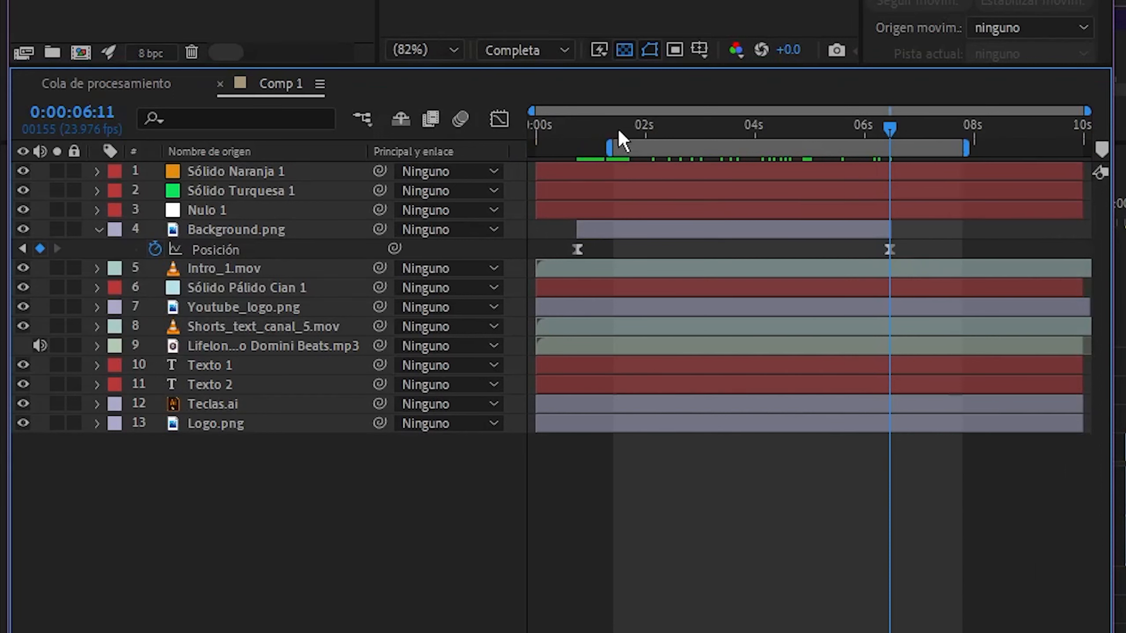
click(649, 125)
key(b)
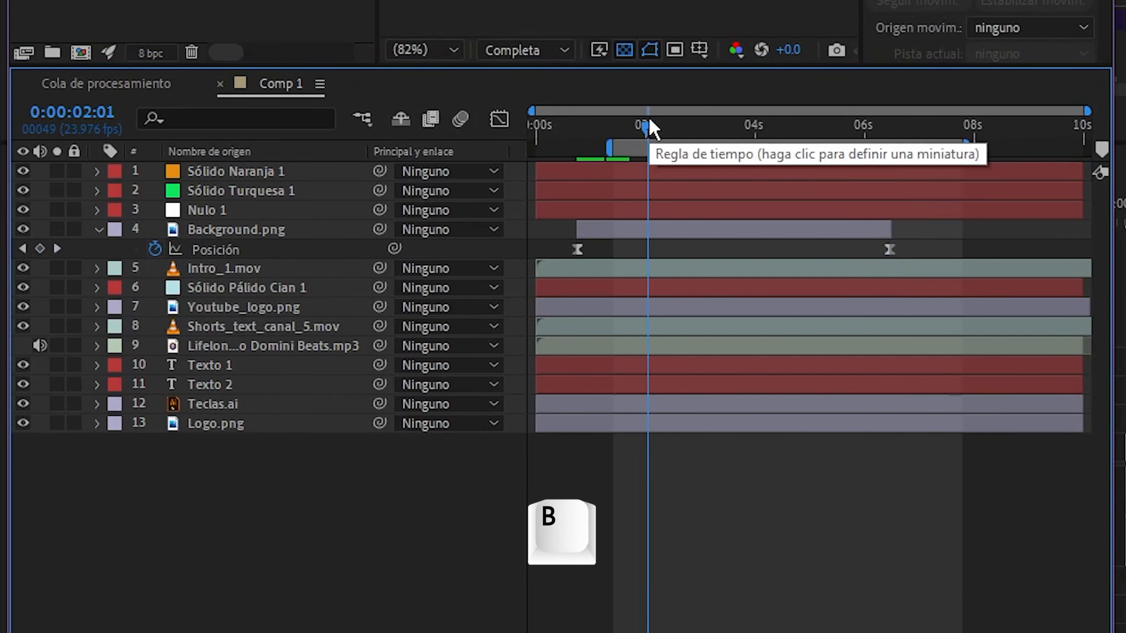
click(1011, 151)
key(n)
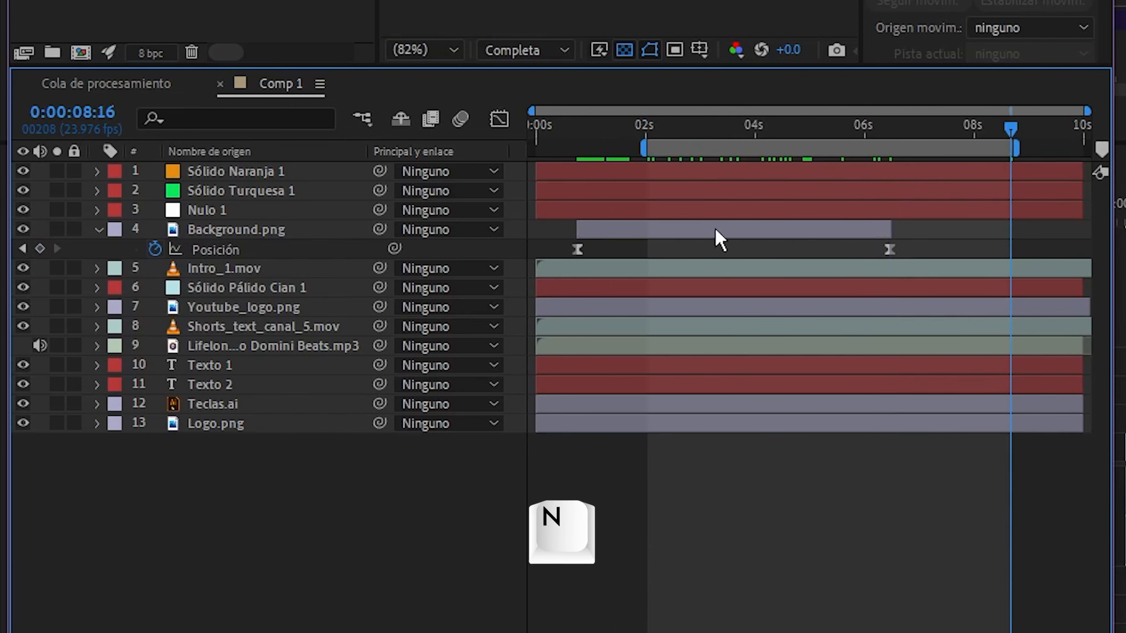
Fit the work area to the Background.png layer's duration, and reset it to the full composition length
click(706, 225)
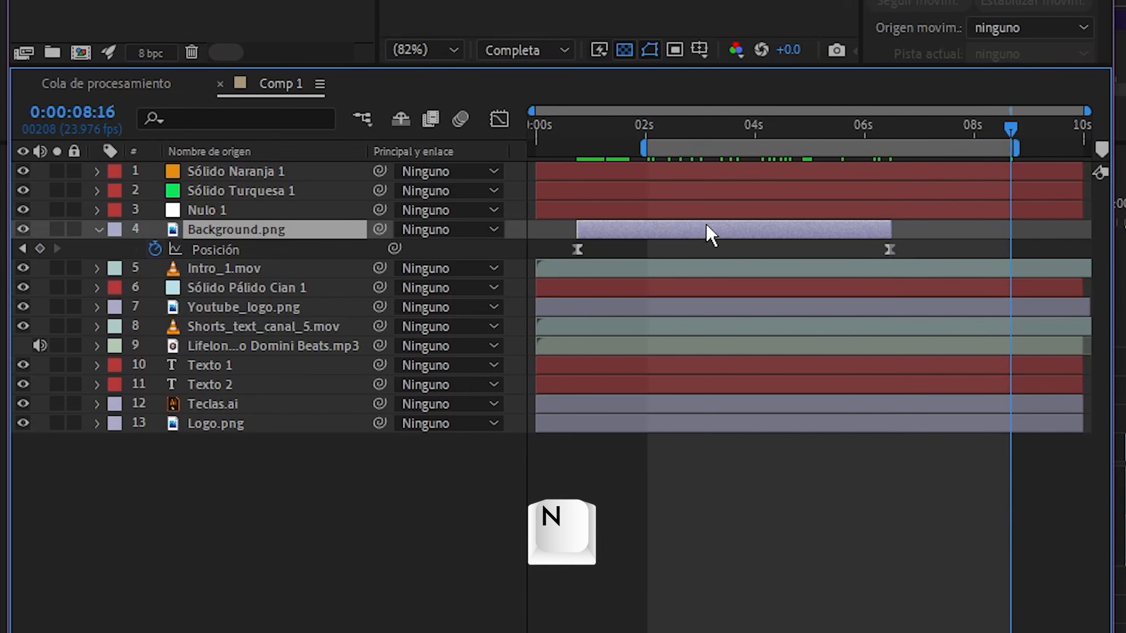
key(ctrl+alt+b)
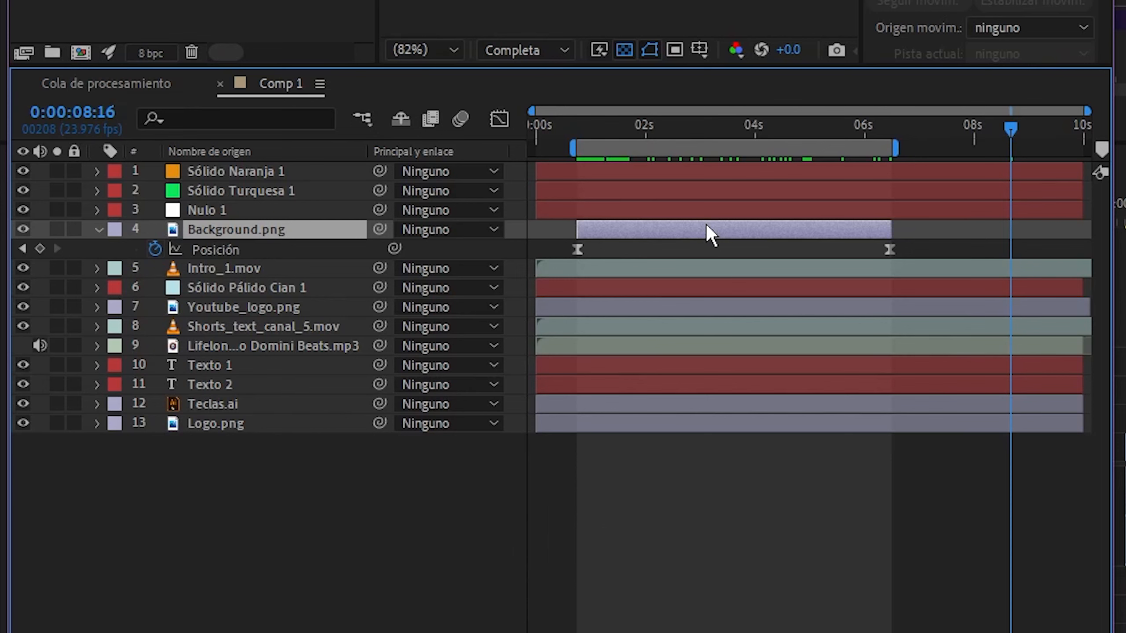
click(708, 540)
key(ctrl+alt+b)
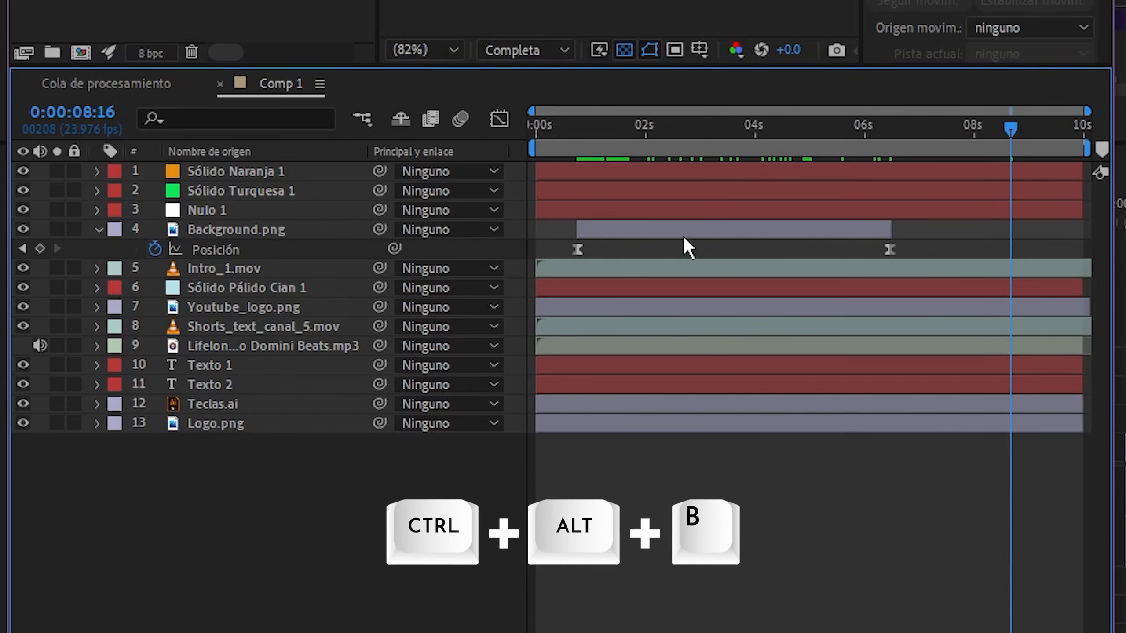
Fit the work area to the Background.png layer and trim the composition to that work area
click(673, 226)
key(ctrl+alt+b)
key(ctrl+shift+x)
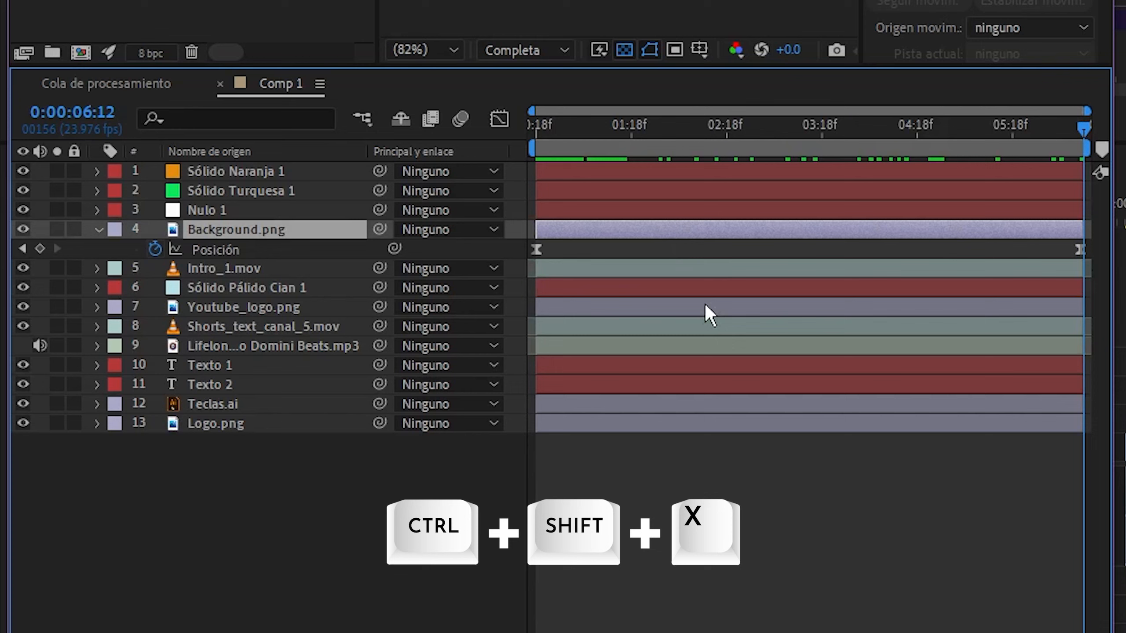
click(753, 492)
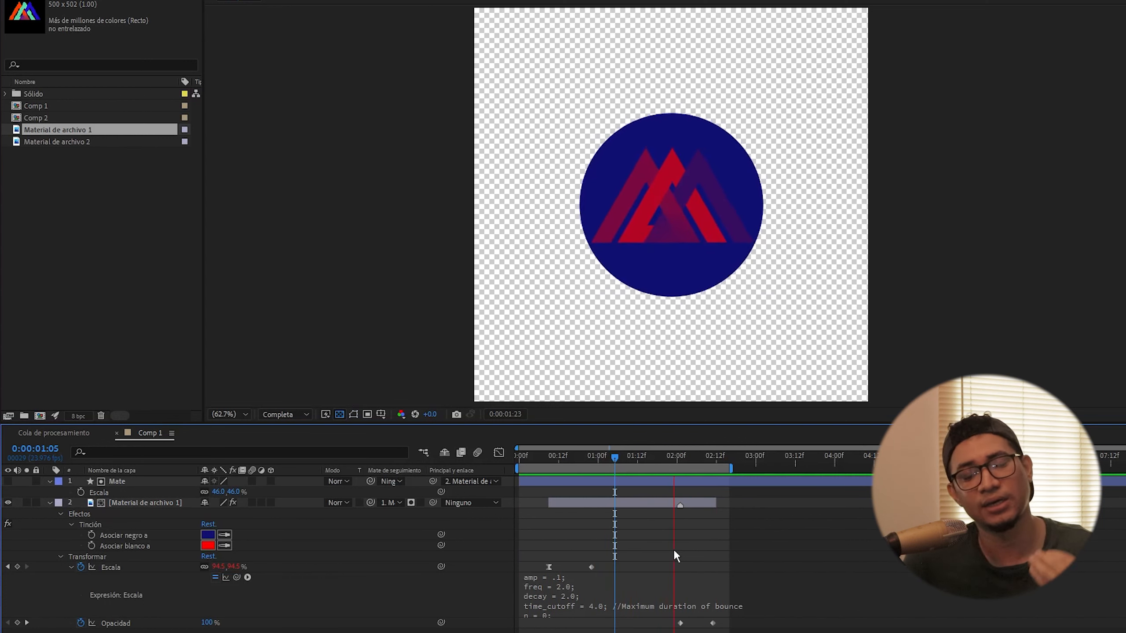
Replace the source of the Material de archivo 1 layer with Material de archivo 2 and preview the animation
key(space)
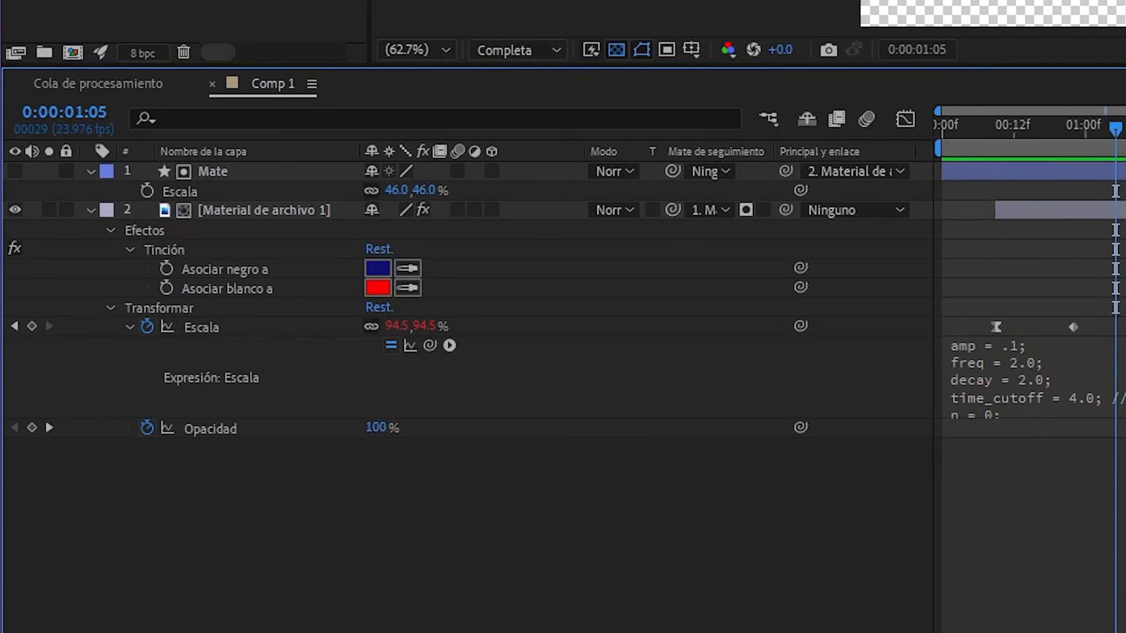
click(264, 210)
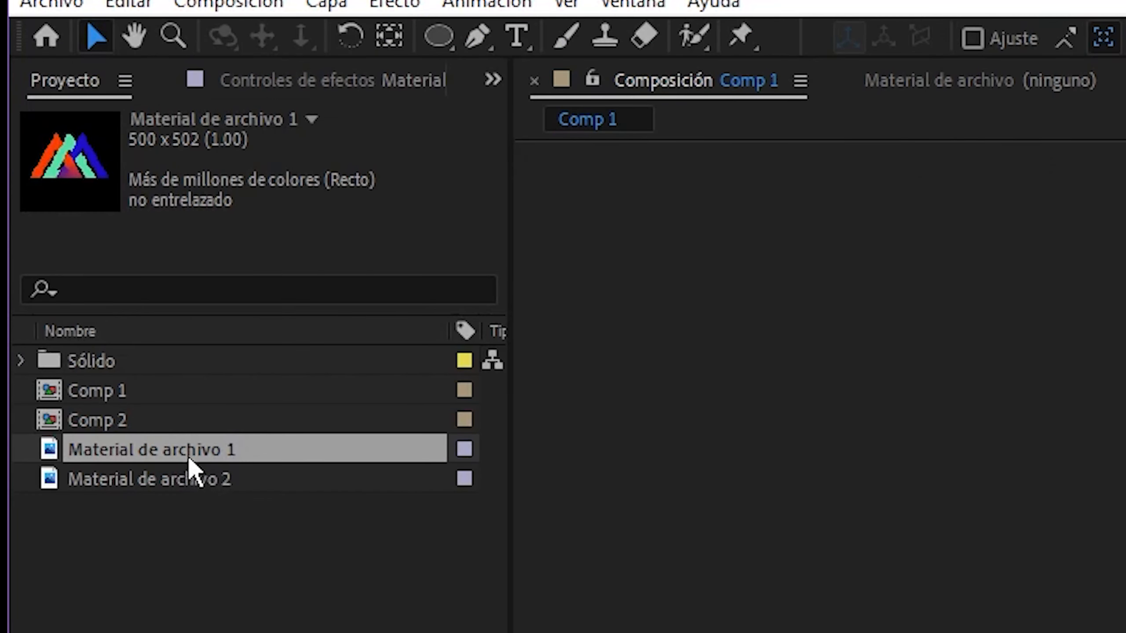
click(156, 477)
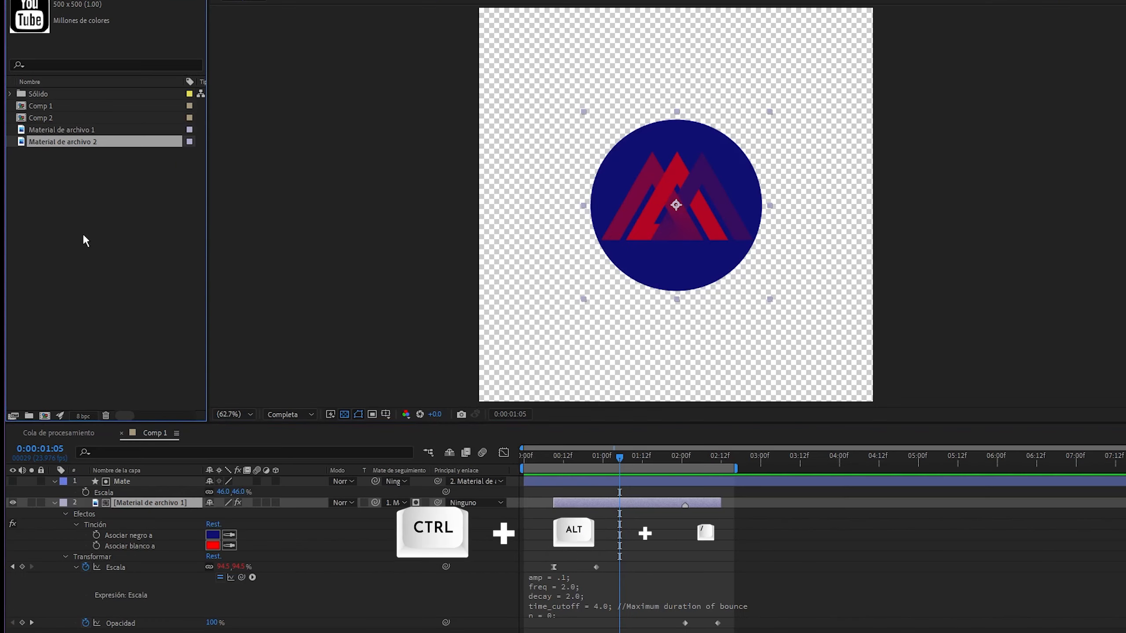
key(ctrl+alt+slash)
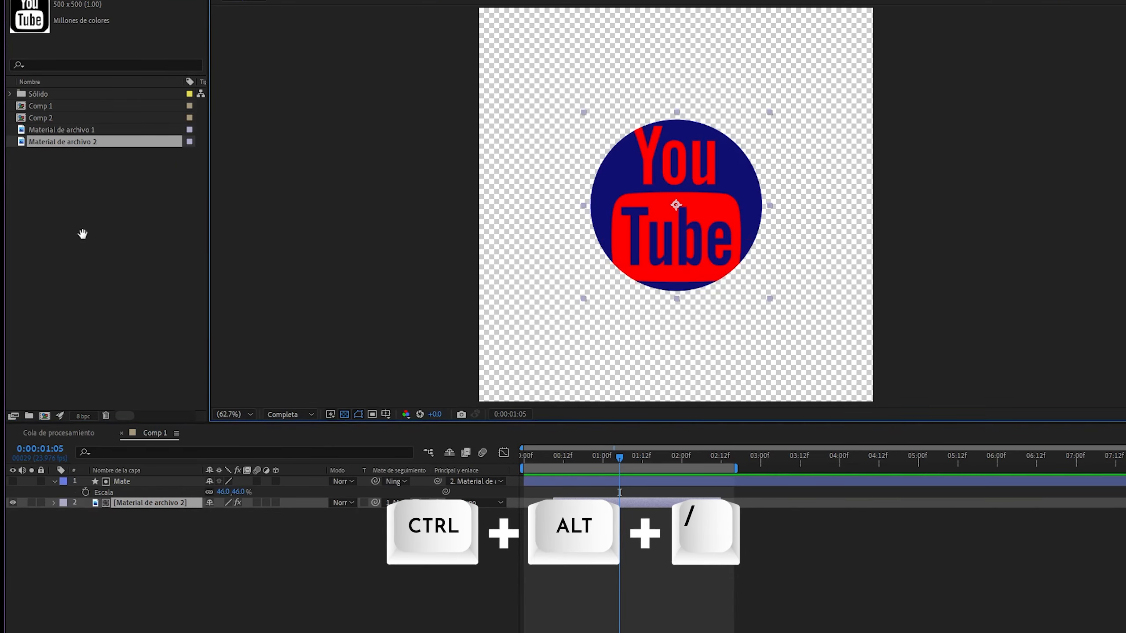
key(space)
key(space)
Reveal all modified properties of the Material de archivo 2 layer and enlarge the Escala expression field
click(138, 503)
key(u)
key(u)
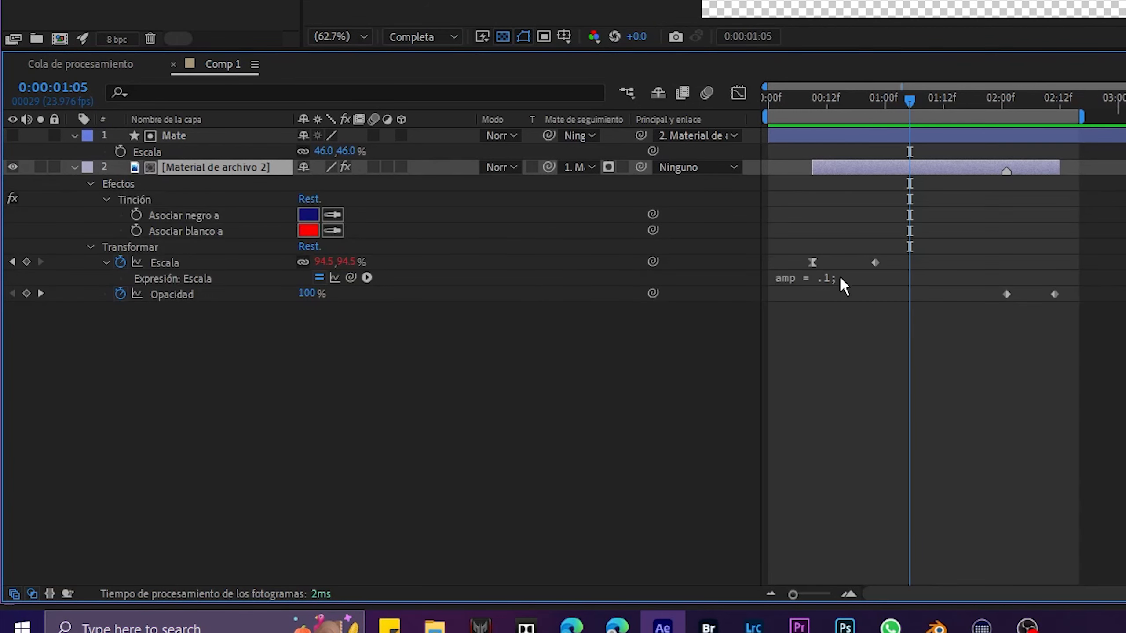
drag(836, 283, 836, 350)
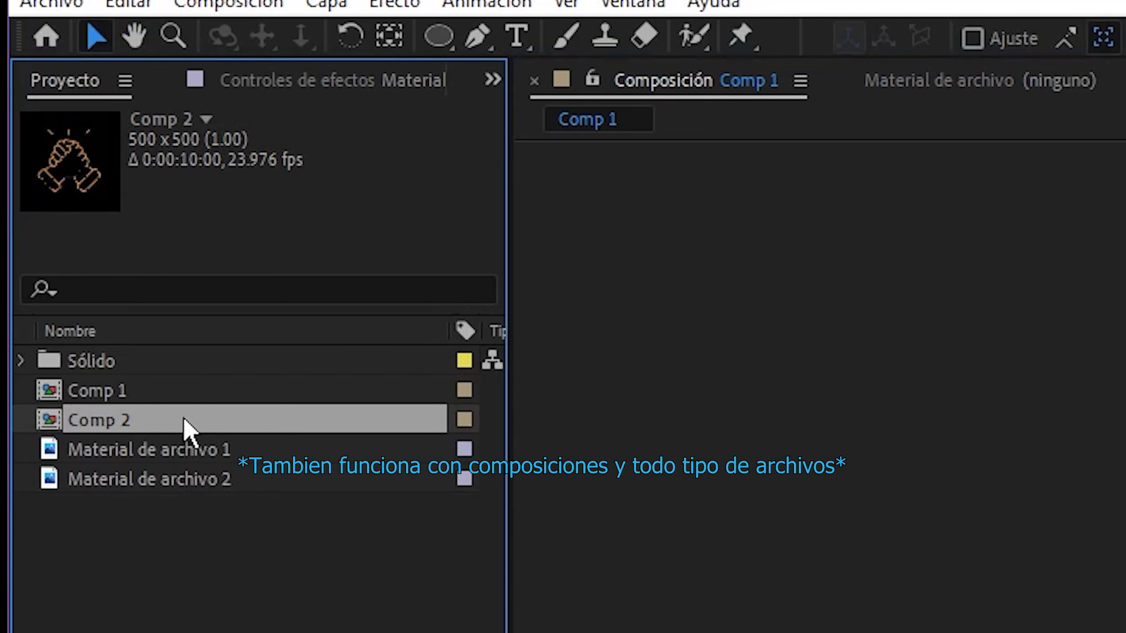
Replace the source of the Material de archivo 2 layer with Comp 2 and preview the animation
drag(130, 419, 358, 404)
key(space)
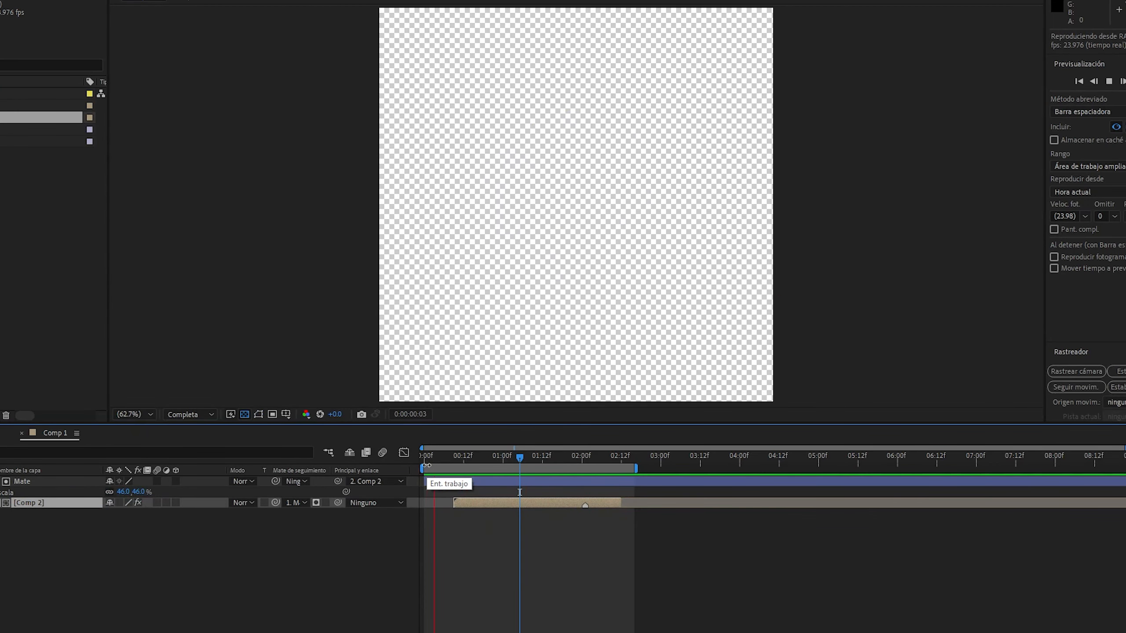
key(space)
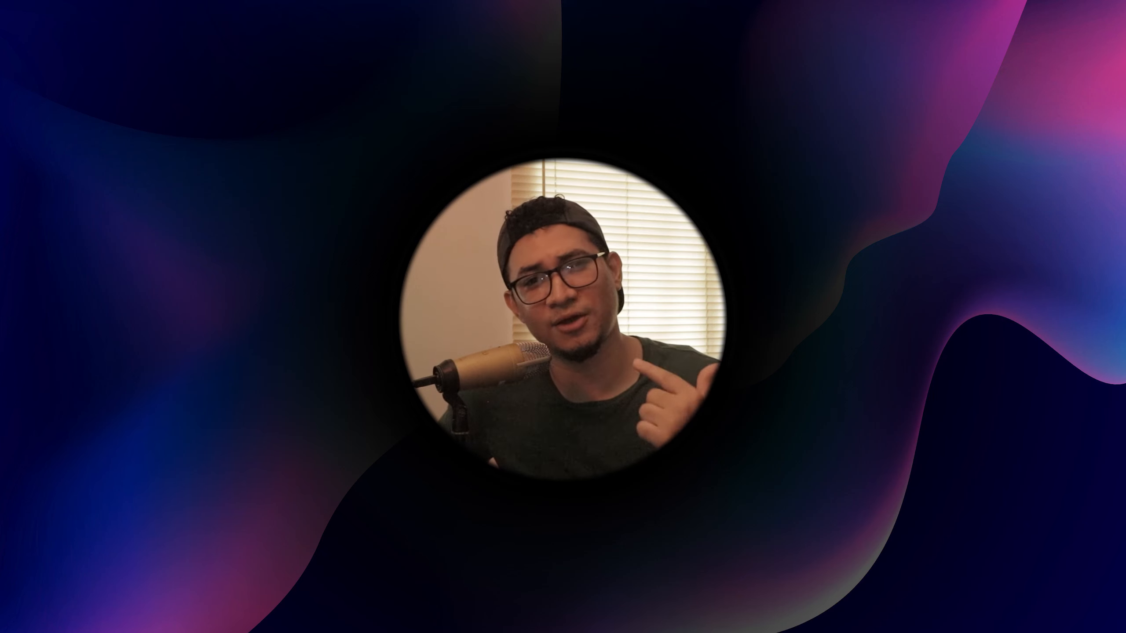